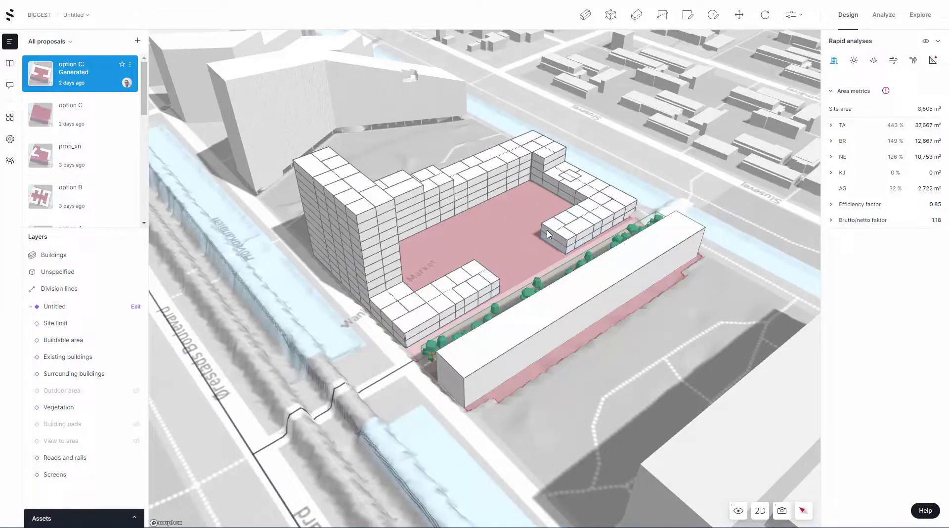
- Run the VSC daylight analysis for the option C: Generated proposal using the View analytics option
right_click_drag(516, 224, 434, 215)
left_click_drag(587, 295, 463, 267)
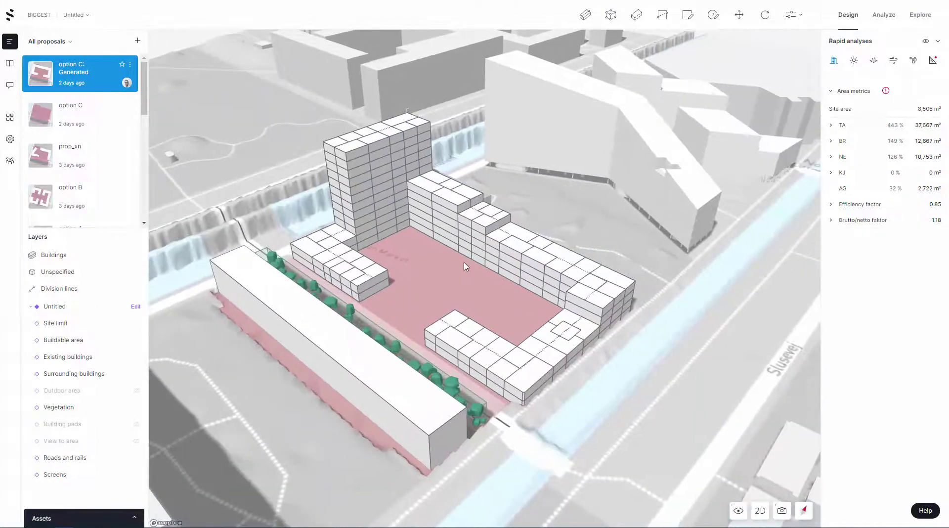
scroll(447, 238, "up", 2)
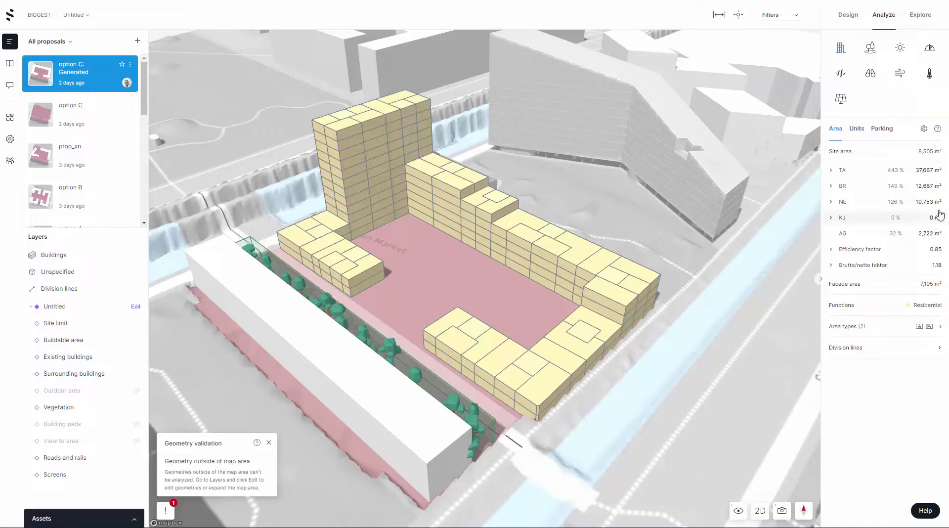
left_click(923, 49)
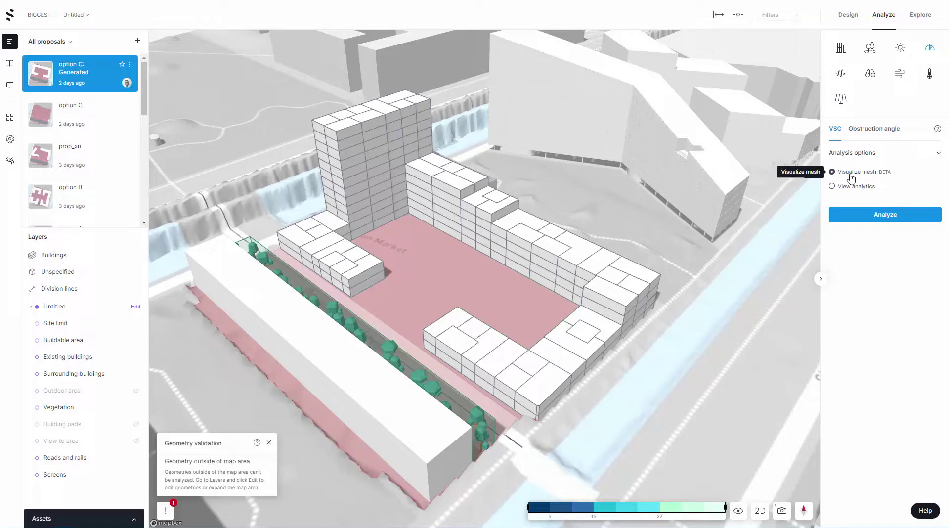
mouse_move(863, 177)
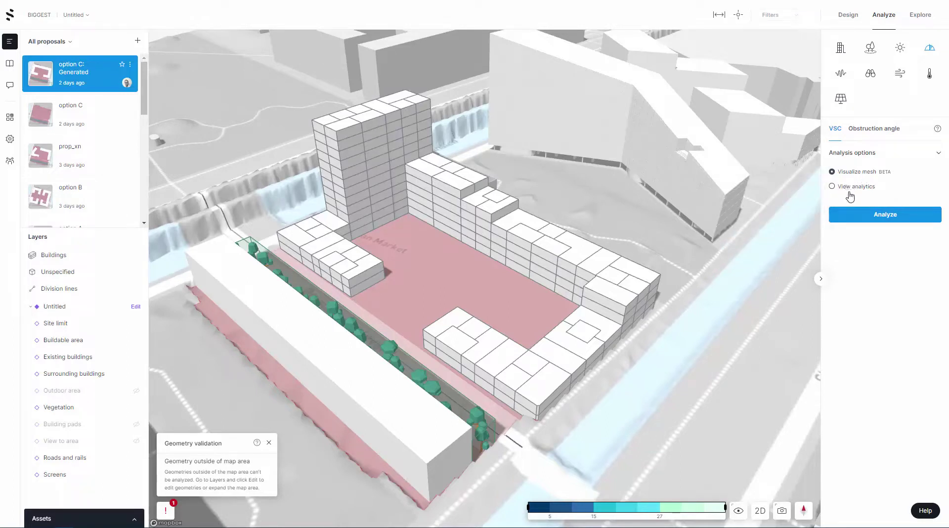
left_click(835, 187)
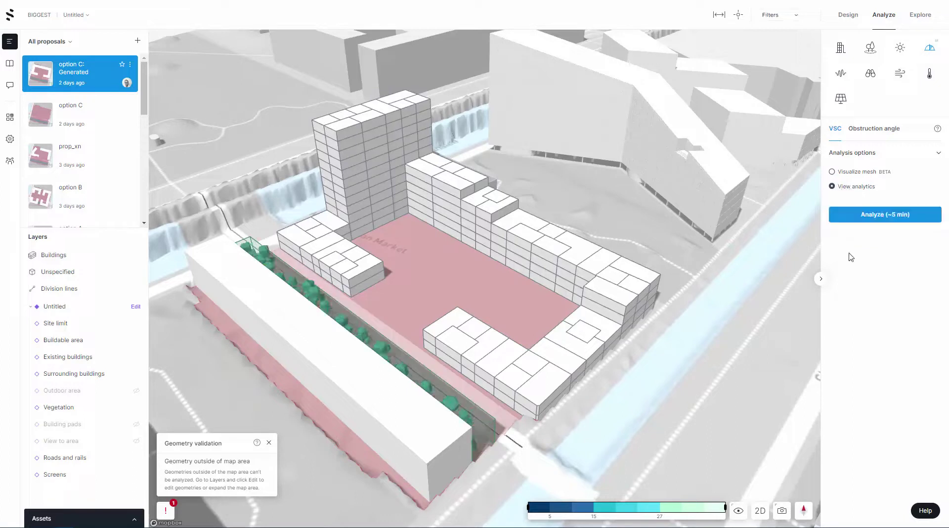
left_click(874, 216)
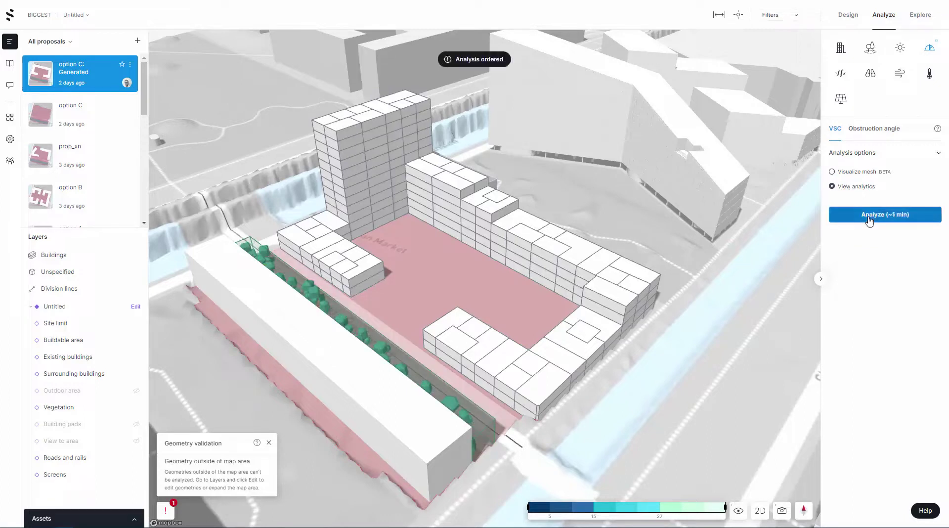
- Run the obstruction angle analysis and the VSC analysis with the Visualize mesh option
left_click(870, 130)
left_click(868, 157)
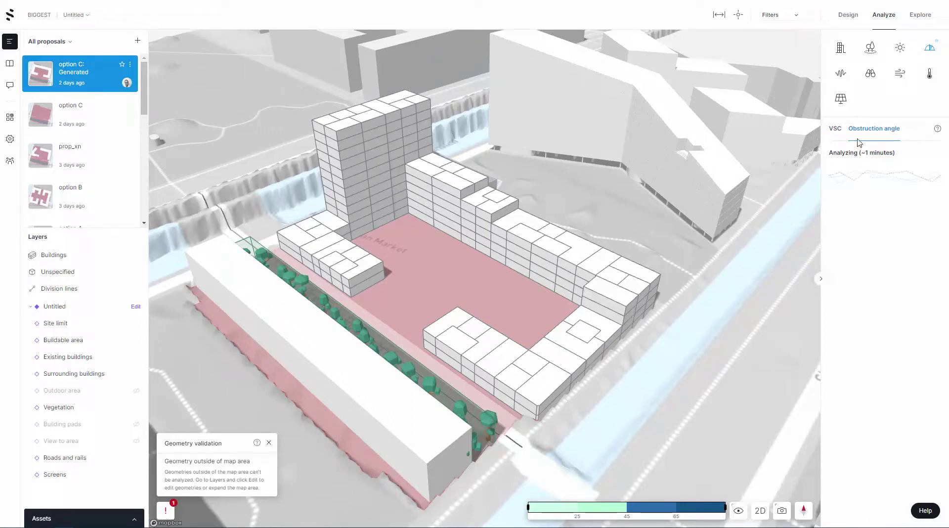
left_click(836, 130)
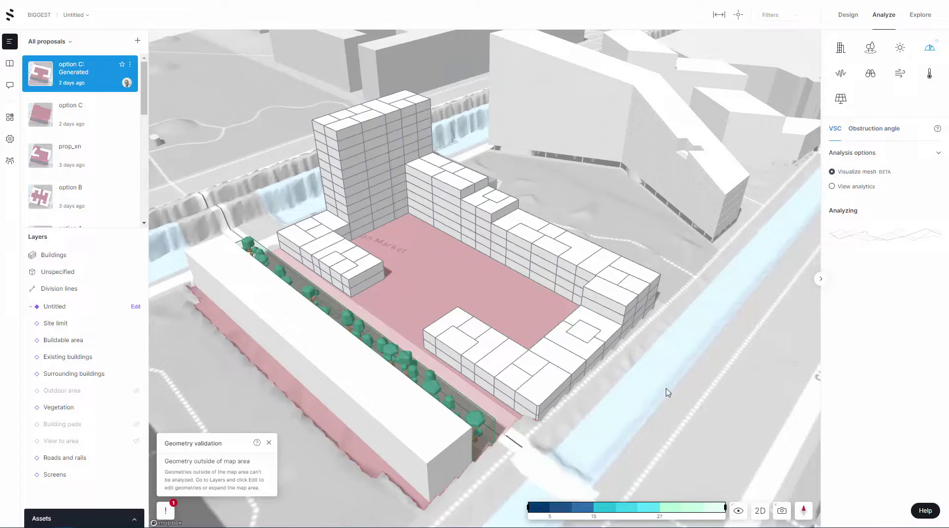
- Read the daylight guidance for the VSC legend's colour ranges, restoring the legend's lower limit to its minimum
mouse_move(549, 510)
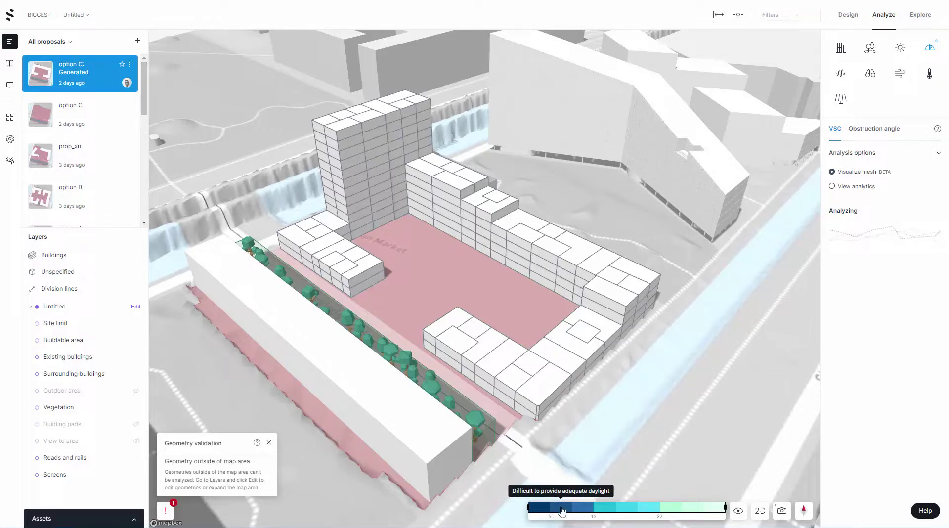
left_click(547, 509)
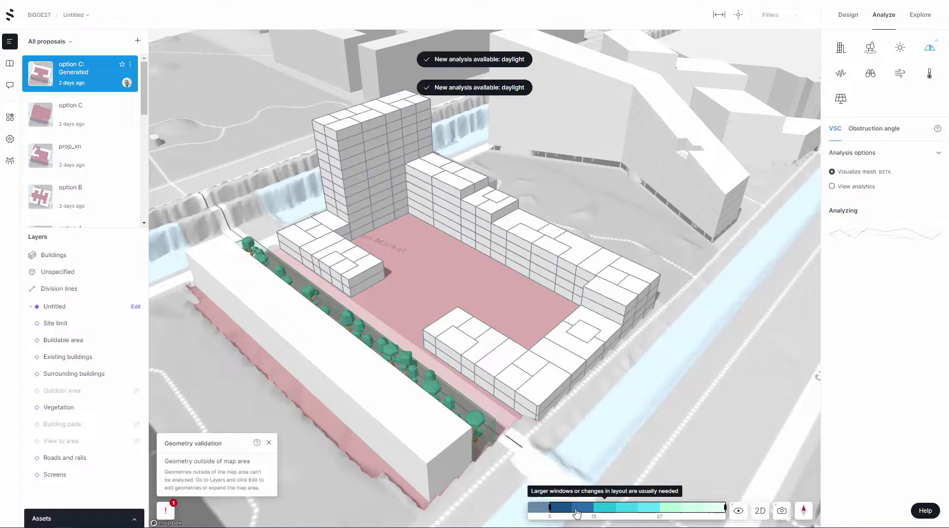
mouse_move(700, 510)
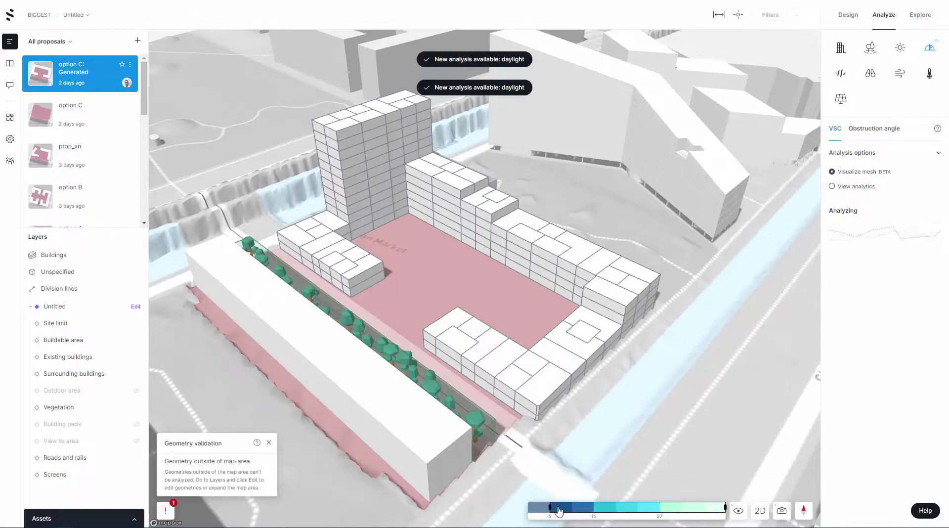
left_click_drag(549, 509, 527, 509)
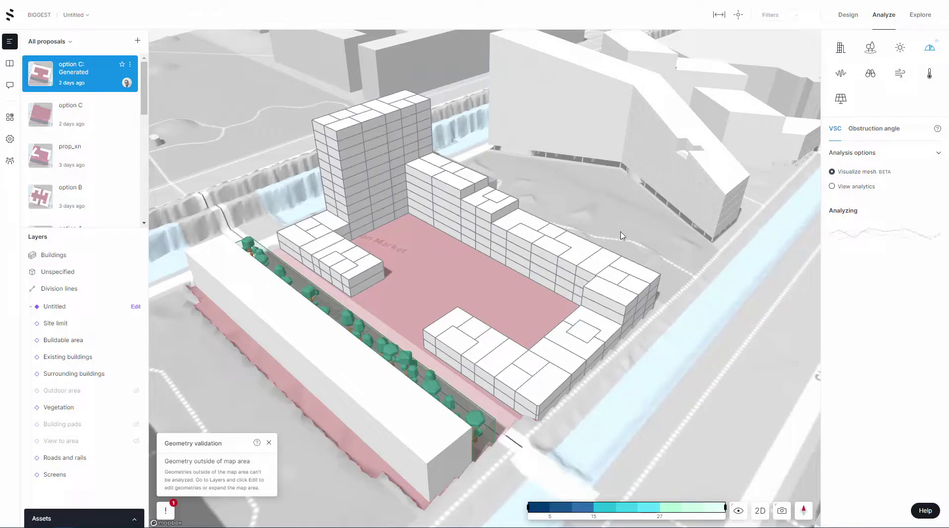
- Show the VSC results as View analytics and examine the coloured facades around the courtyard
left_click(739, 15)
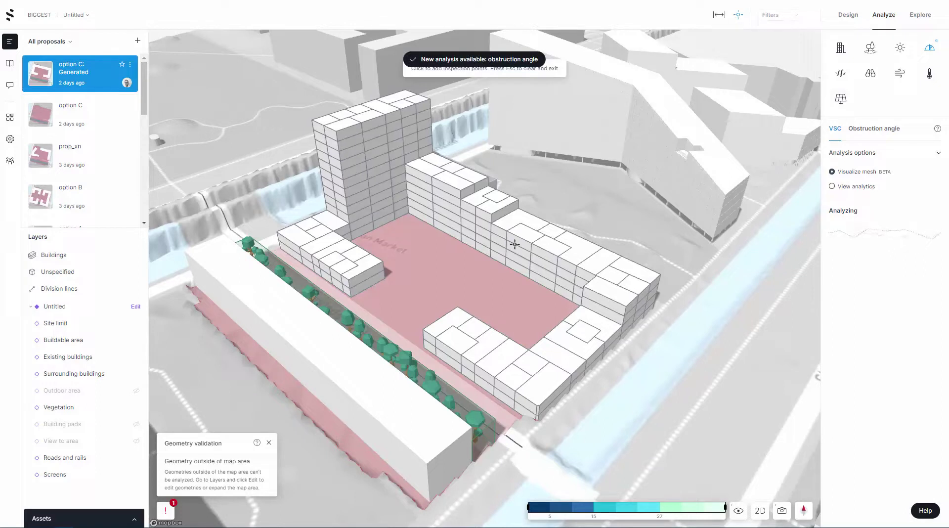
left_click(850, 188)
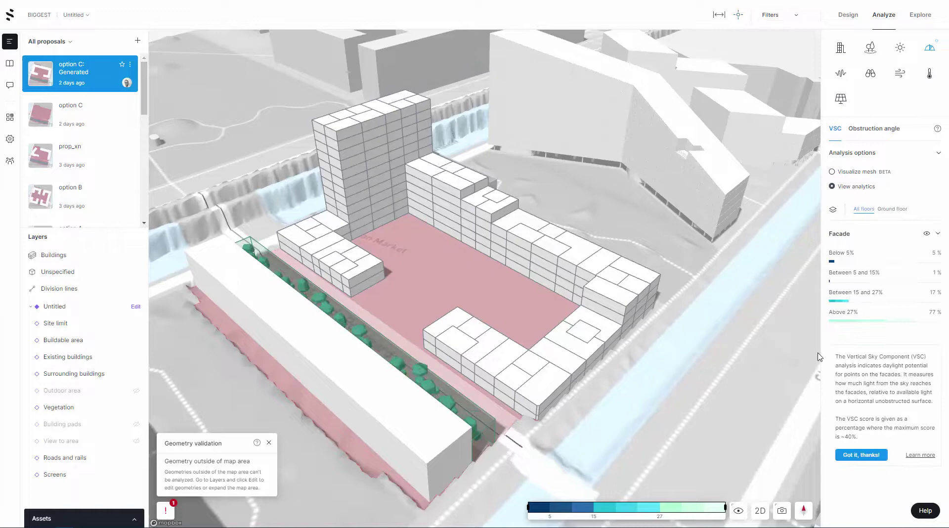
scroll(405, 227, "up", 5)
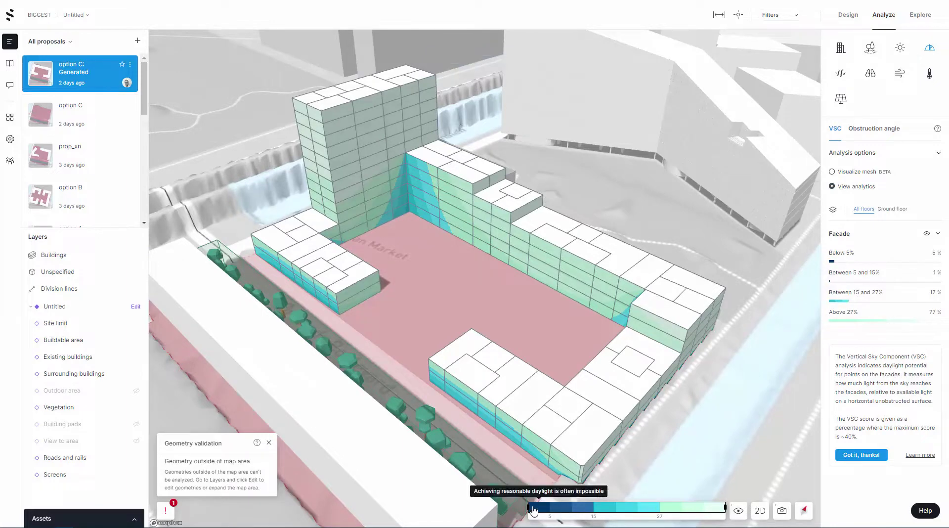
left_click_drag(547, 314, 541, 271)
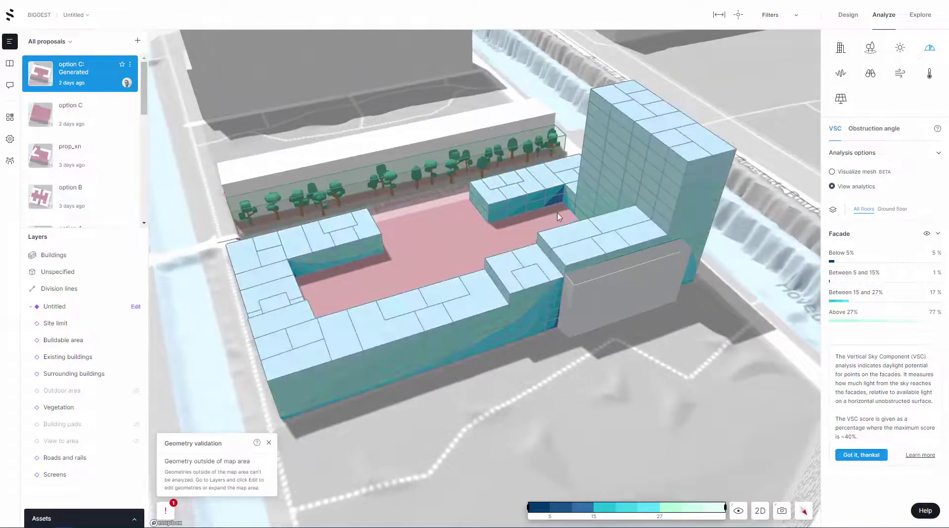
scroll(558, 217, "up", 5)
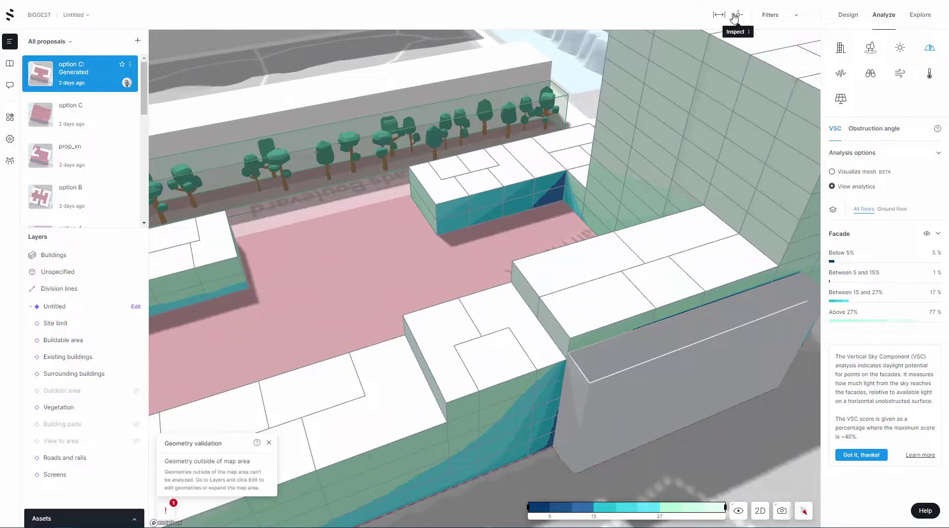
- Inspect the VSC at several points on the low block's courtyard facade and on the adjoining tower facade
left_click(735, 16)
left_click(554, 193)
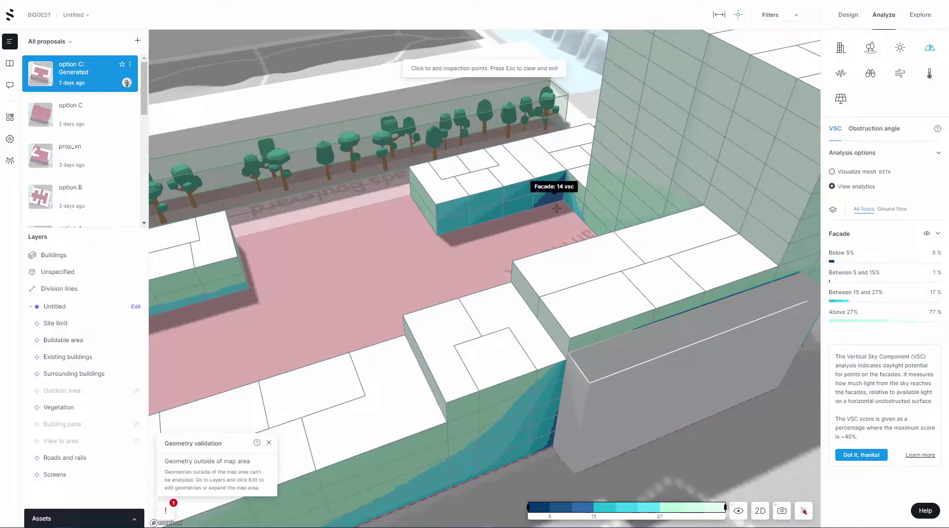
scroll(554, 199, "up", 2)
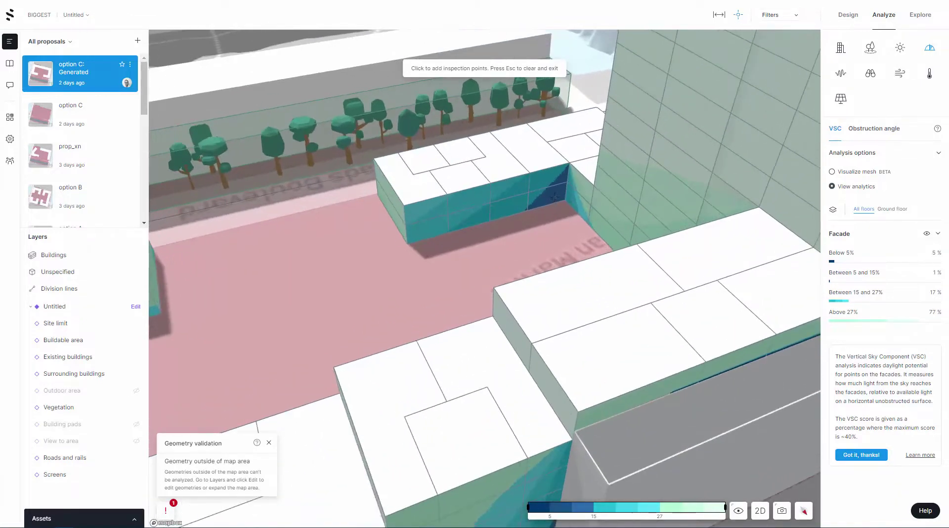
left_click(554, 197)
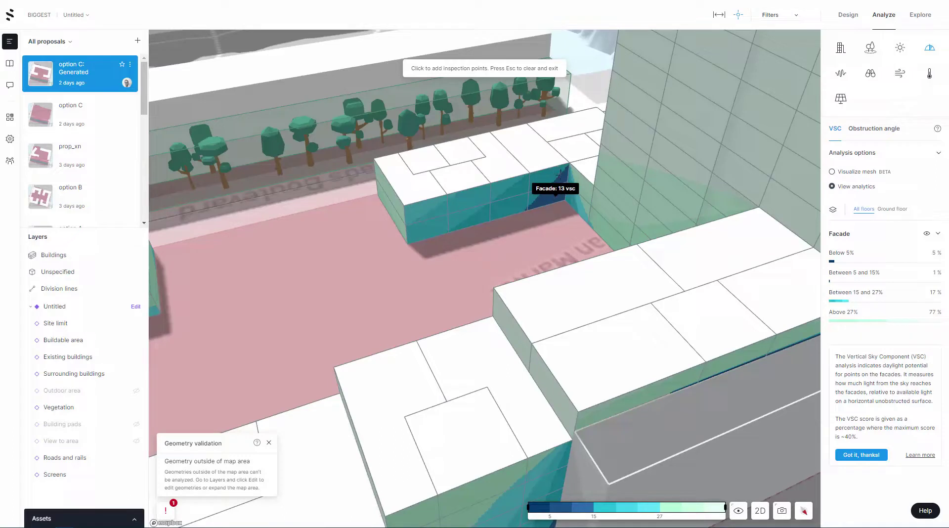
left_click(559, 173)
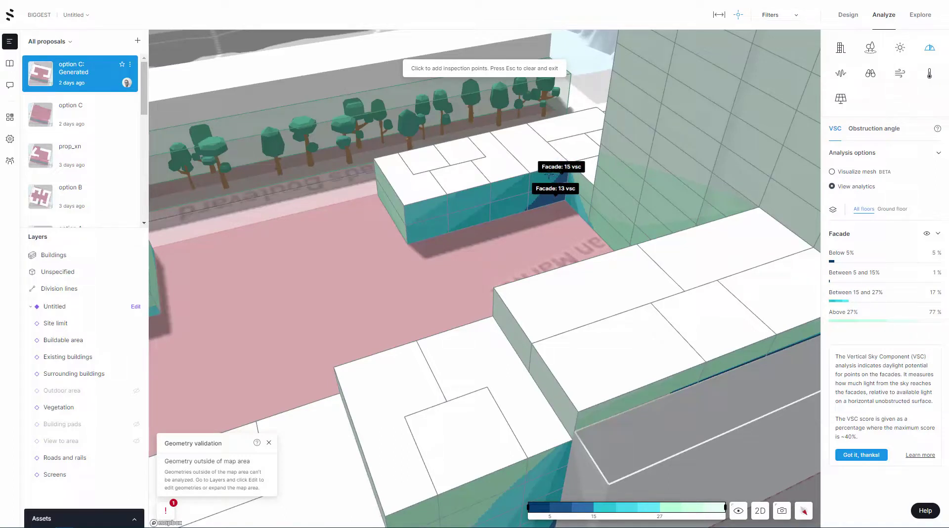
left_click(515, 185)
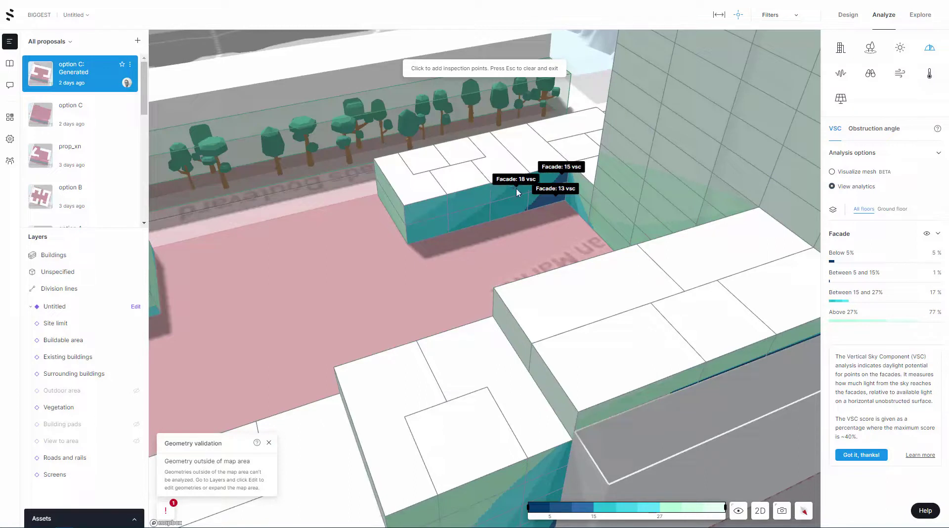
left_click(506, 213)
left_click(482, 213)
left_click(613, 209)
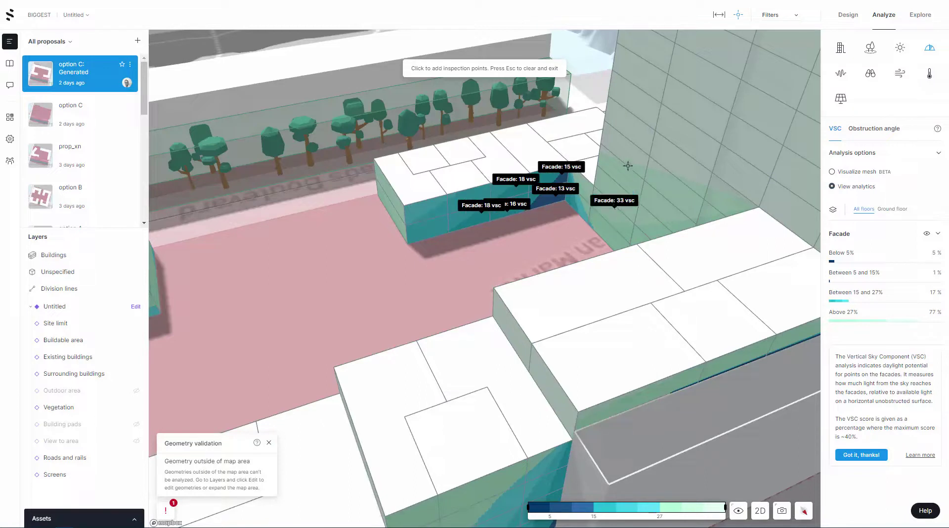
left_click(627, 162)
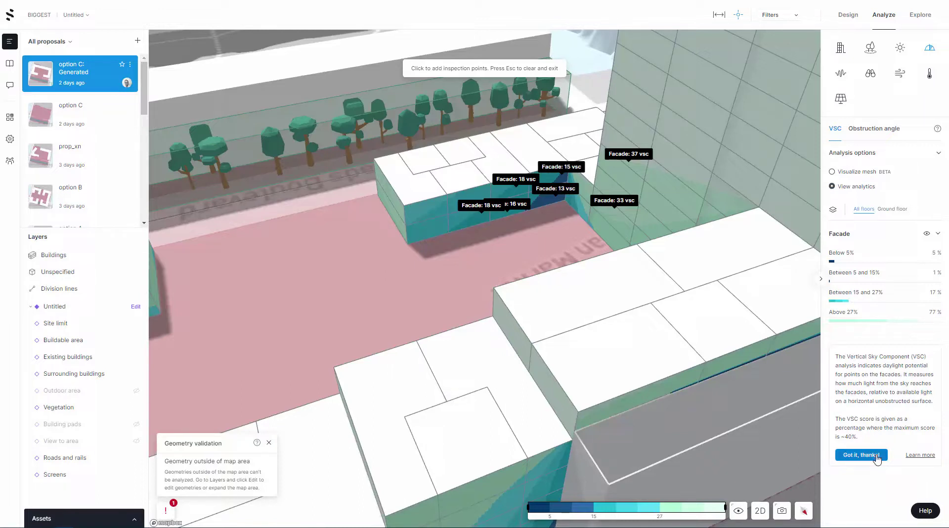
- Show the VSC results as Visualize mesh and examine the proposed building and the neighbouring buildings from several sides
left_click(841, 174)
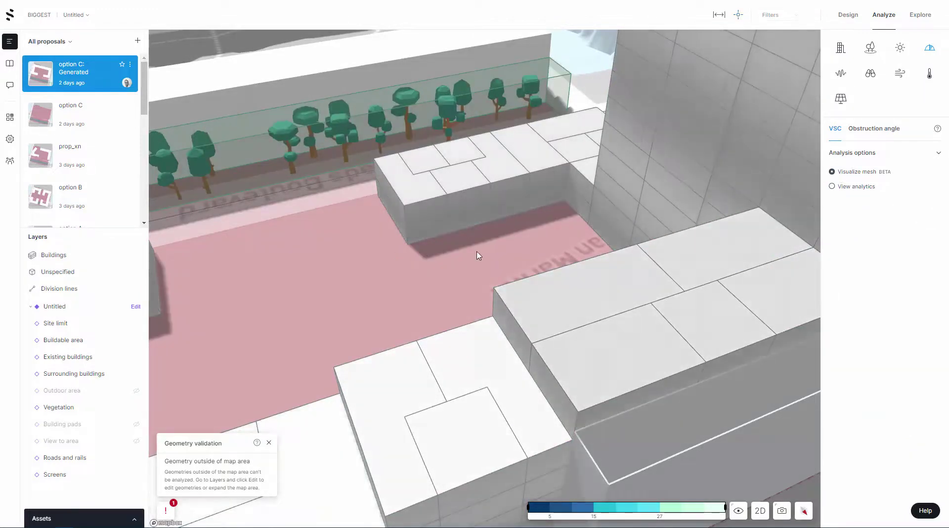
right_click_drag(528, 223, 689, 223)
scroll(589, 254, "down", 5)
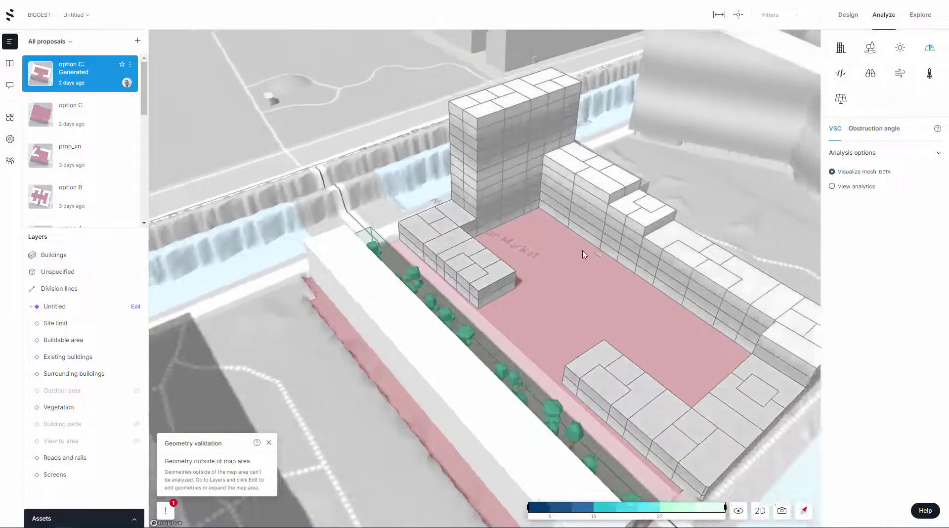
right_click_drag(583, 254, 551, 260)
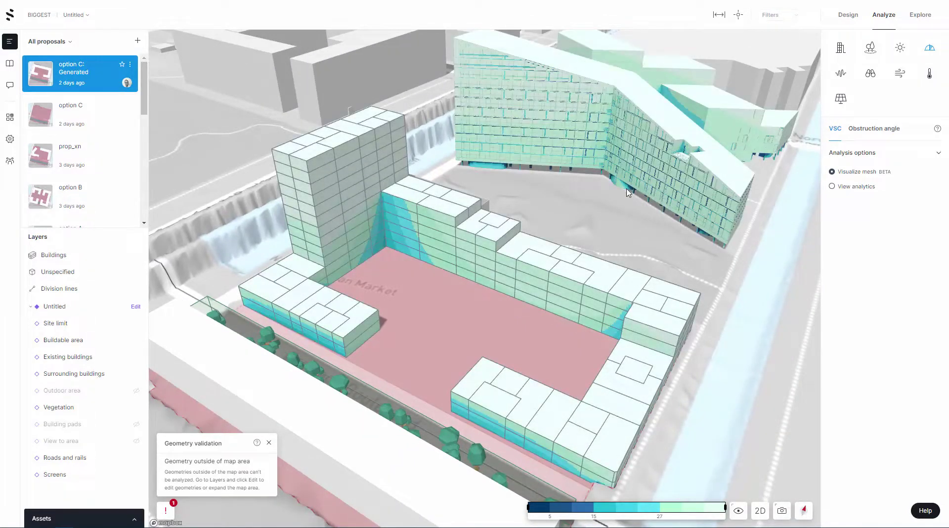
right_click_drag(626, 193, 614, 189)
left_click_drag(662, 194, 551, 203)
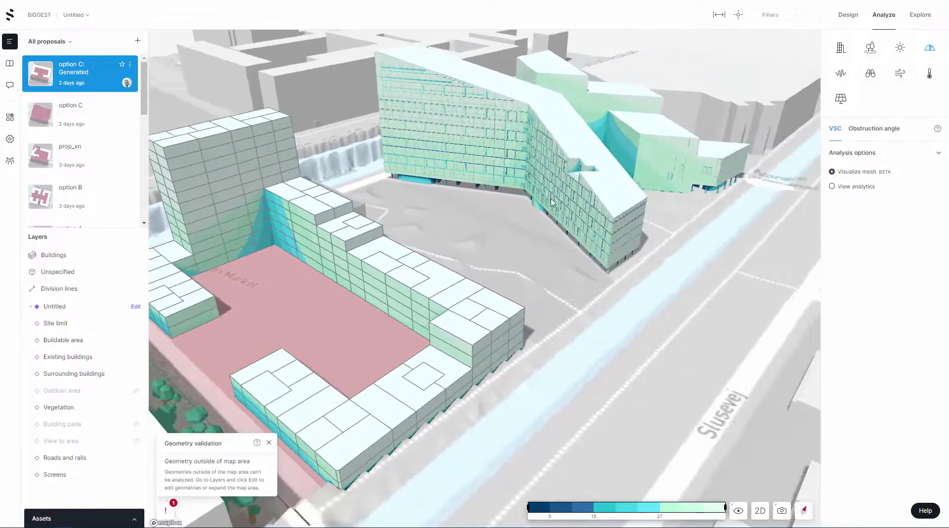
right_click_drag(551, 202, 511, 205)
left_click_drag(555, 208, 676, 202)
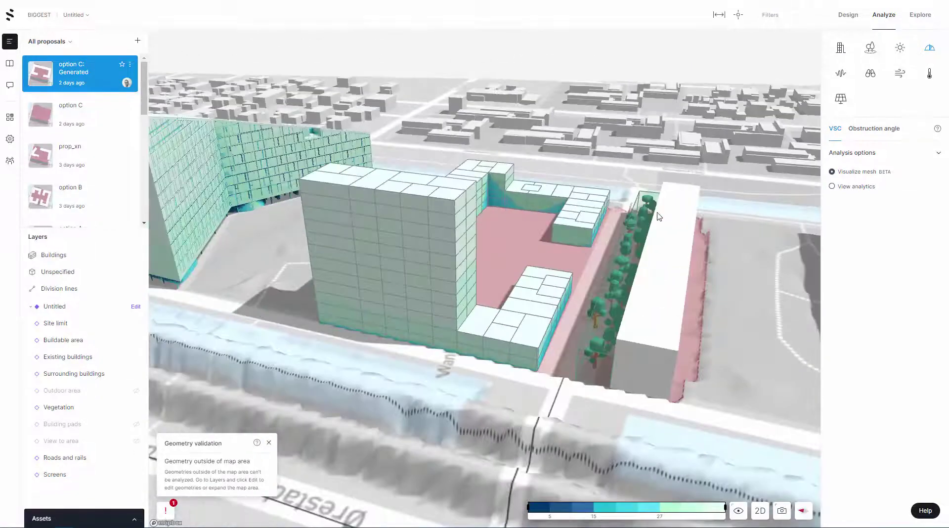
right_click_drag(657, 217, 379, 222)
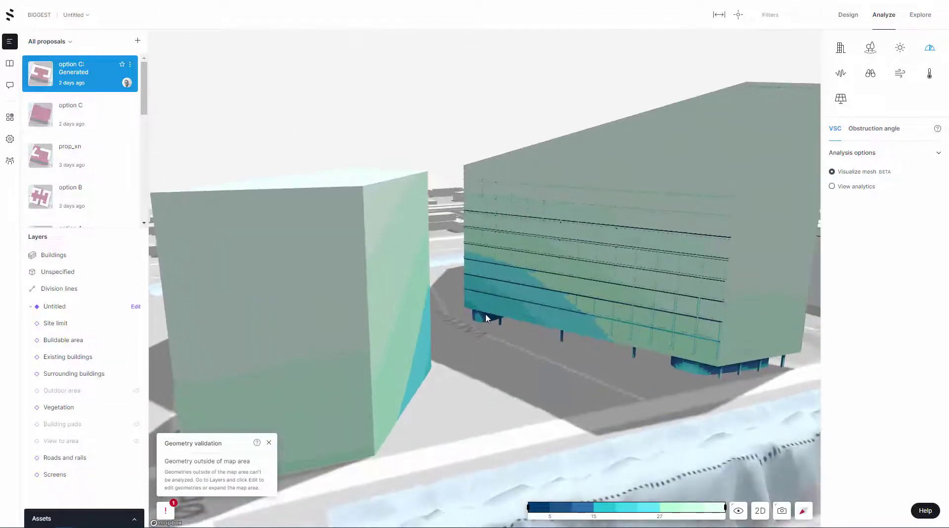
- Examine the VSC mesh beneath the neighbouring VM Houses building's ground-floor overhang and across the facades facing the courtyard block
scroll(485, 318, "up", 10)
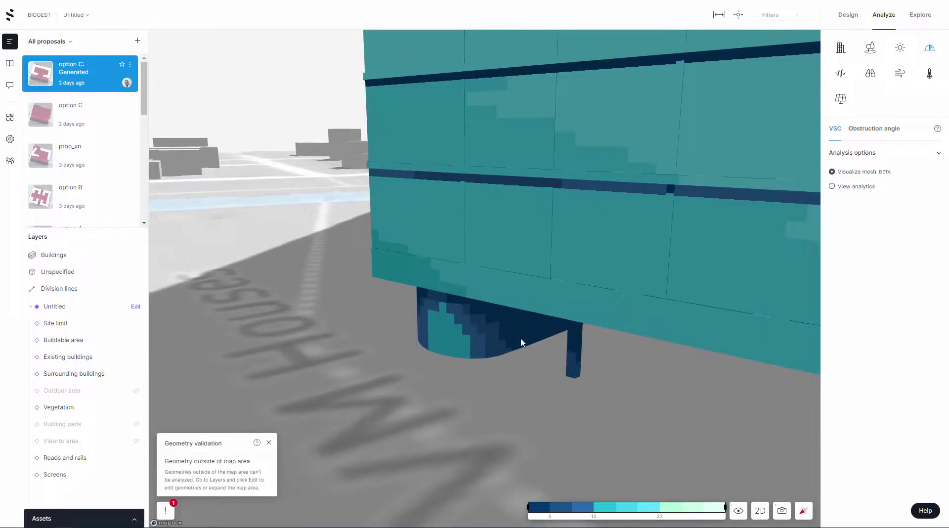
mouse_move(536, 510)
right_click_drag(538, 409, 725, 419)
scroll(379, 379, "down", 10)
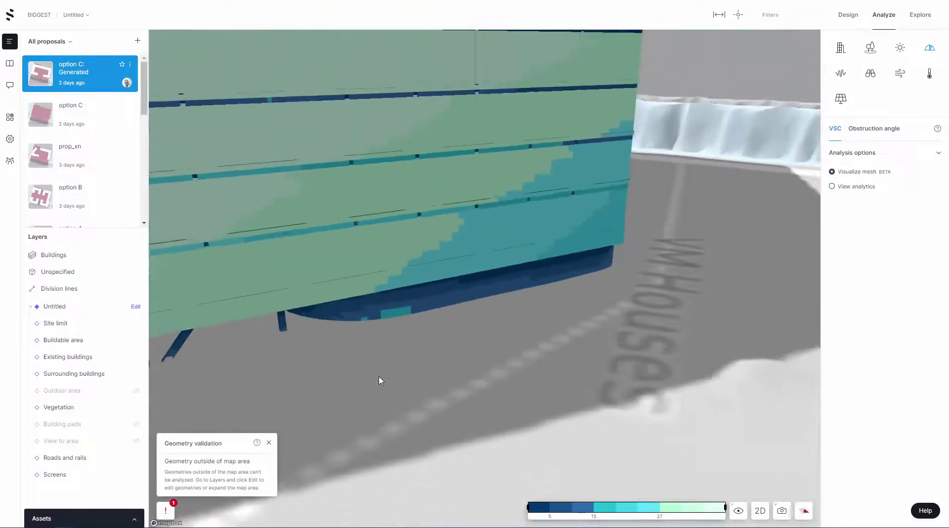
scroll(379, 381, "down", 2)
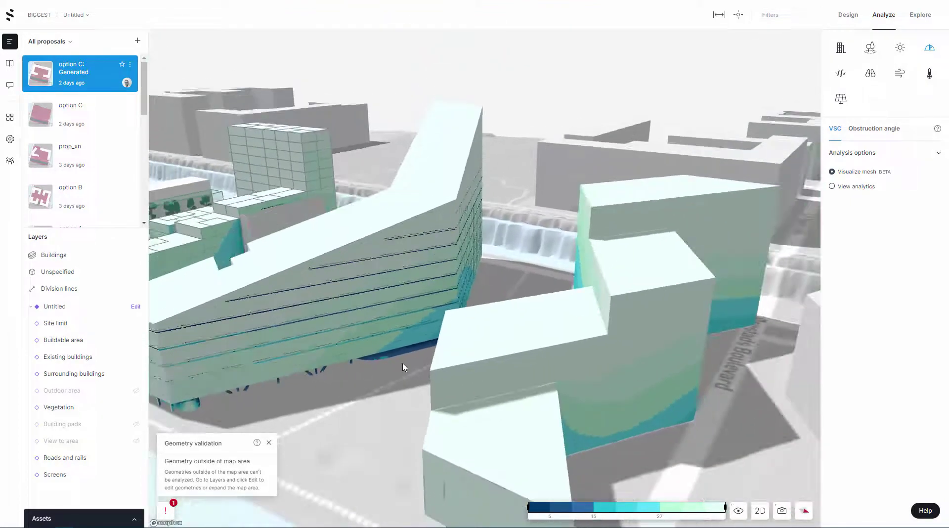
right_click_drag(403, 367, 617, 366)
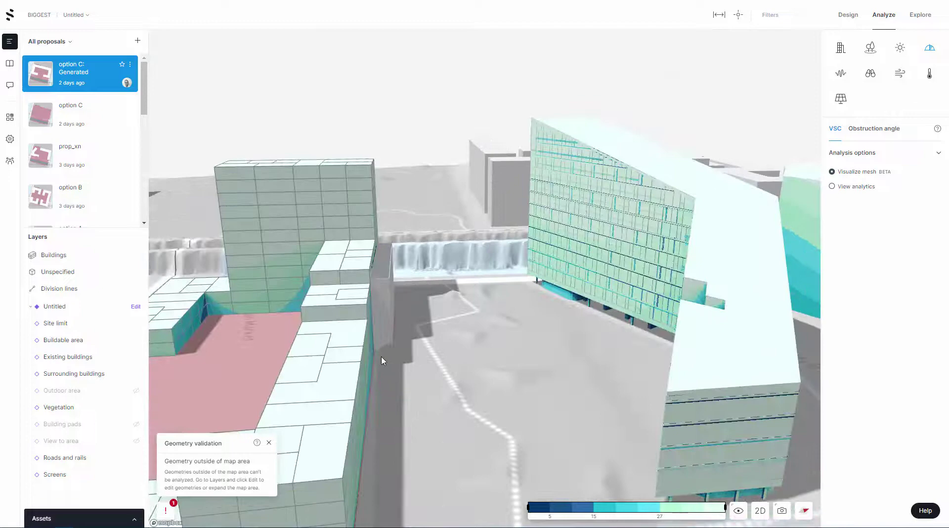
right_click_drag(381, 361, 421, 356)
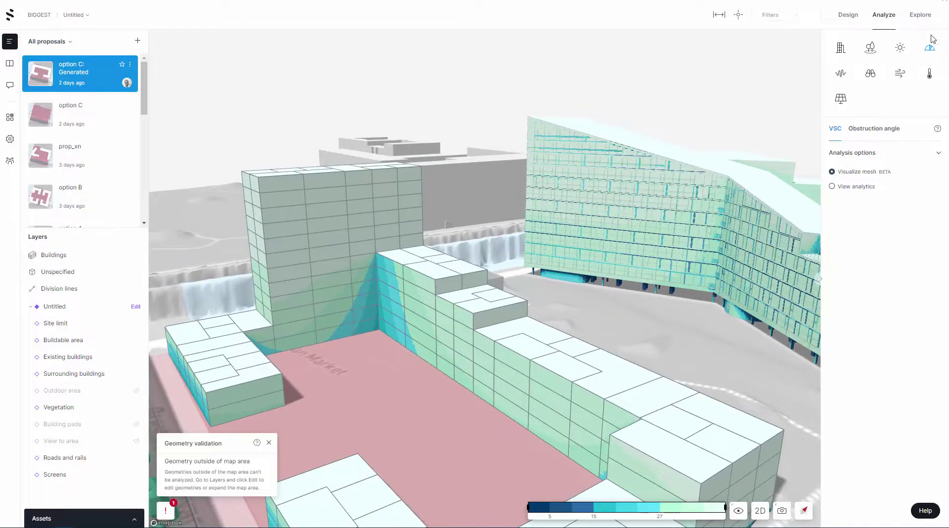
- Run the Distance and View to area view analyses for the option C: Generated proposal
left_click(870, 75)
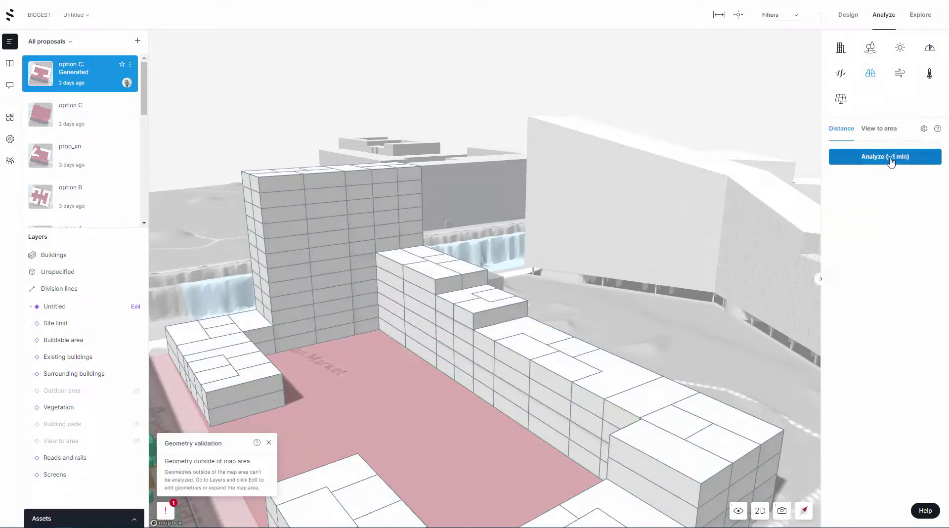
left_click(858, 166)
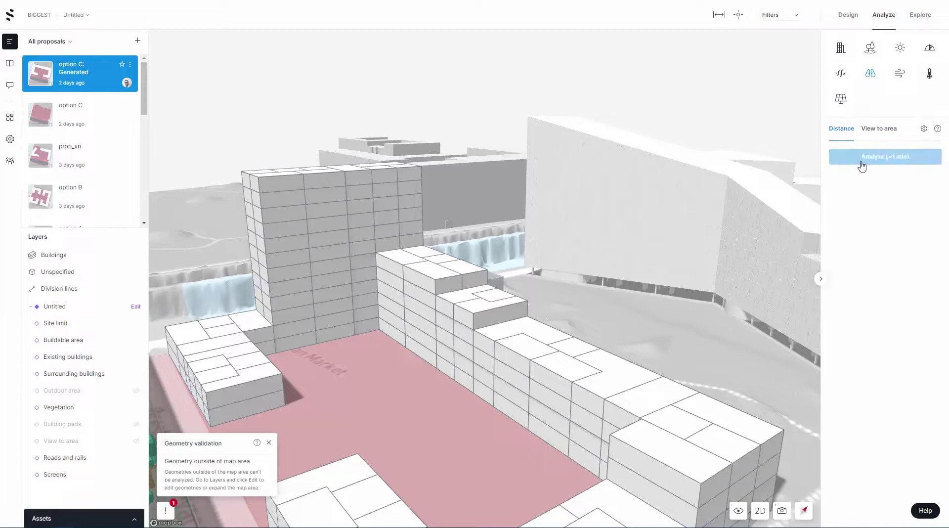
left_click(873, 130)
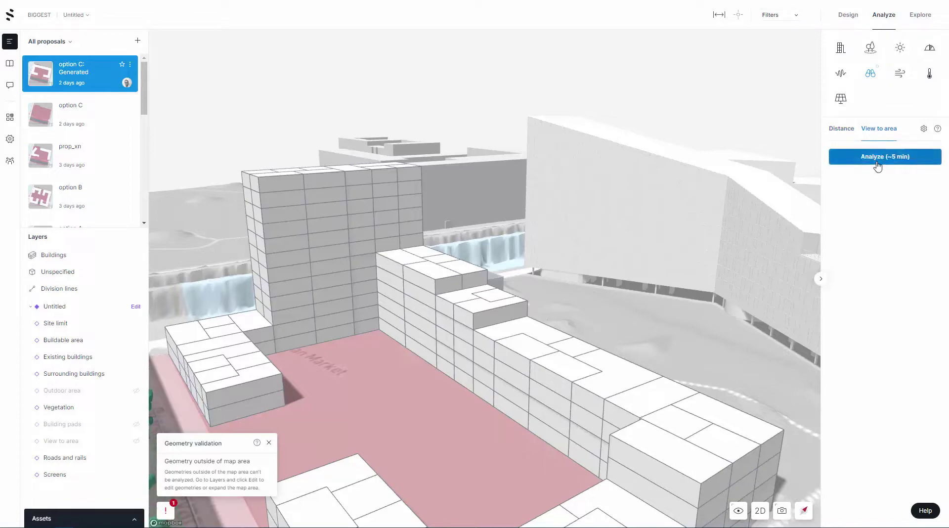
left_click(881, 158)
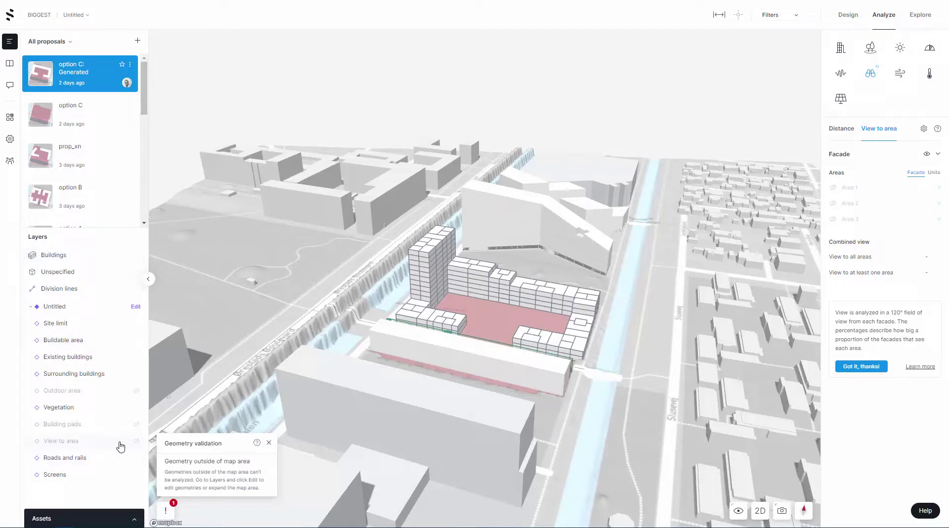
- Show the View to area layer on the site model
left_click(136, 441)
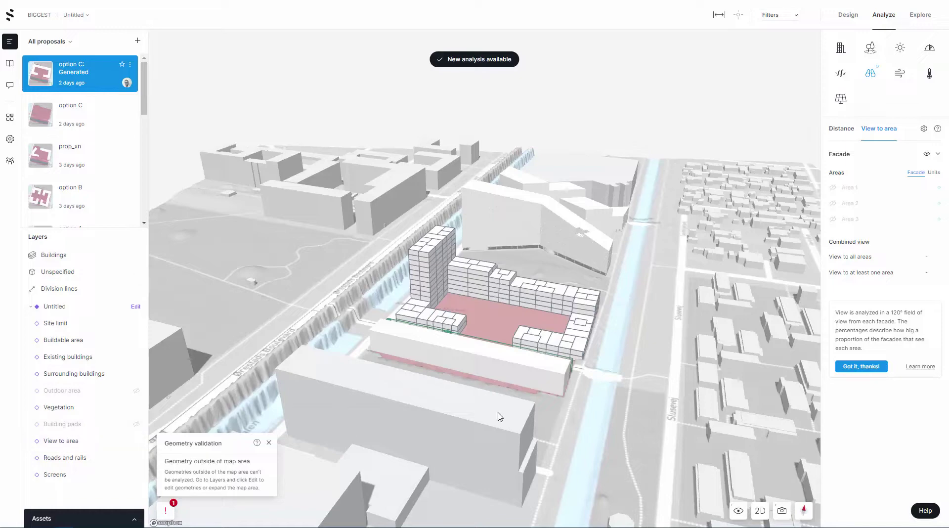
right_click_drag(500, 415, 477, 430)
scroll(479, 430, "down", 3)
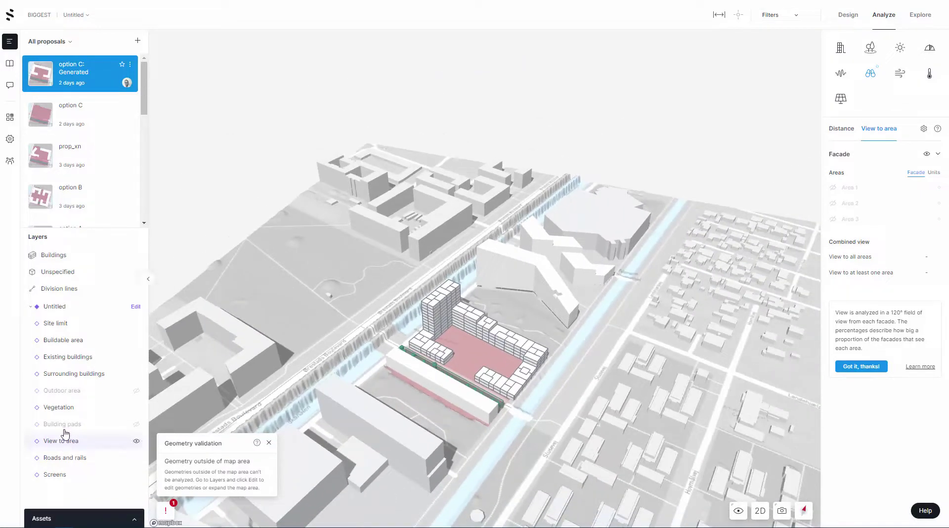
left_click(136, 441)
left_click(136, 441)
right_click_drag(350, 371, 376, 357)
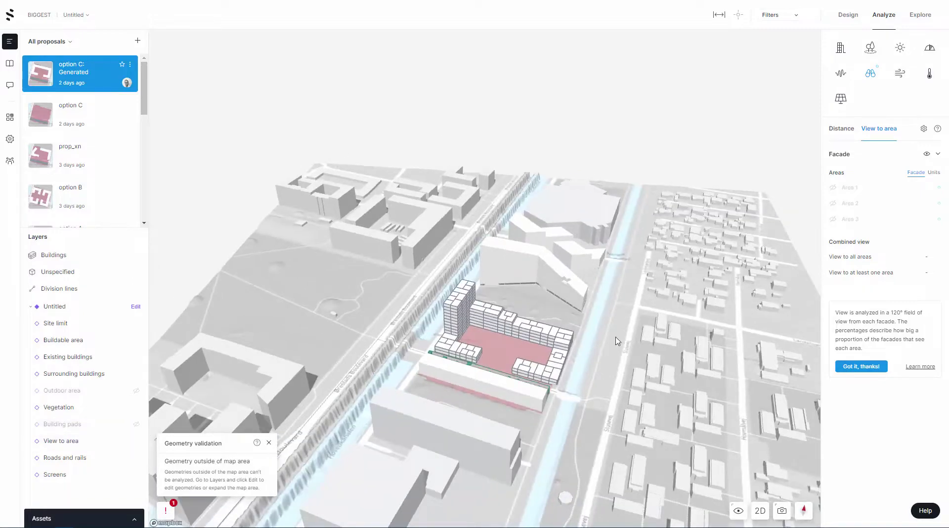
- Switch to the Distance view analysis and compare the site with the View to area layer hidden and shown
left_click(846, 130)
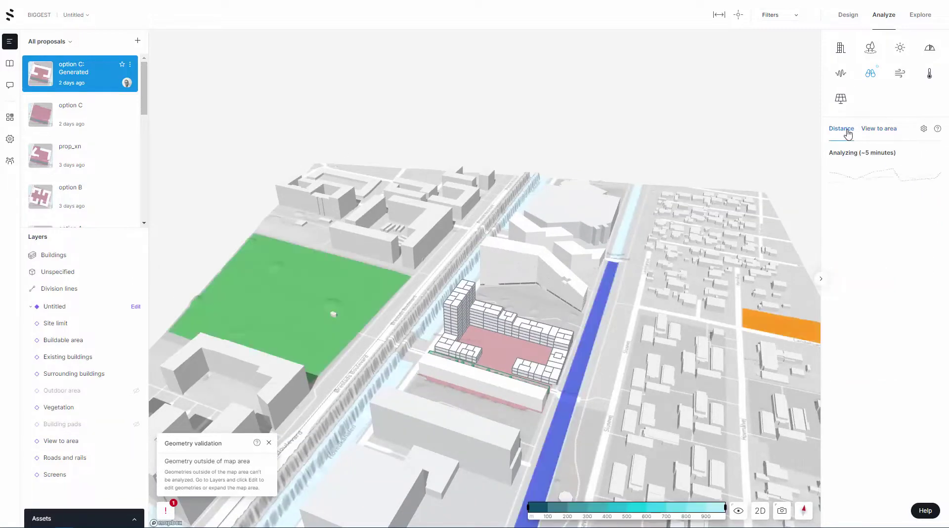
right_click_drag(593, 317, 587, 314)
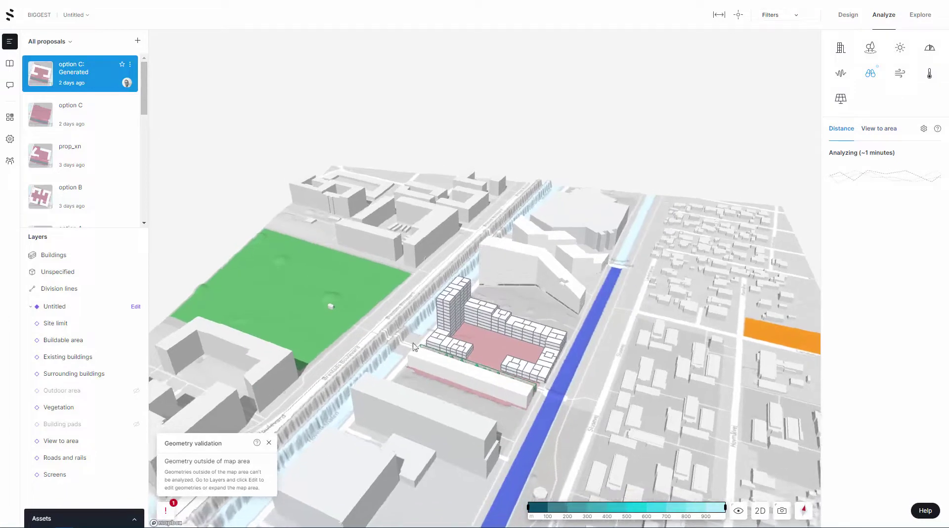
left_click(137, 441)
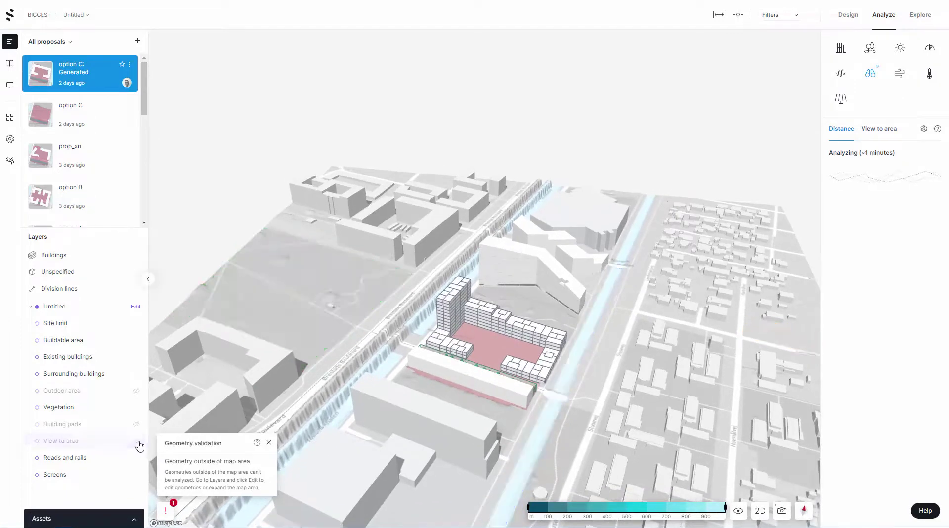
left_click(136, 441)
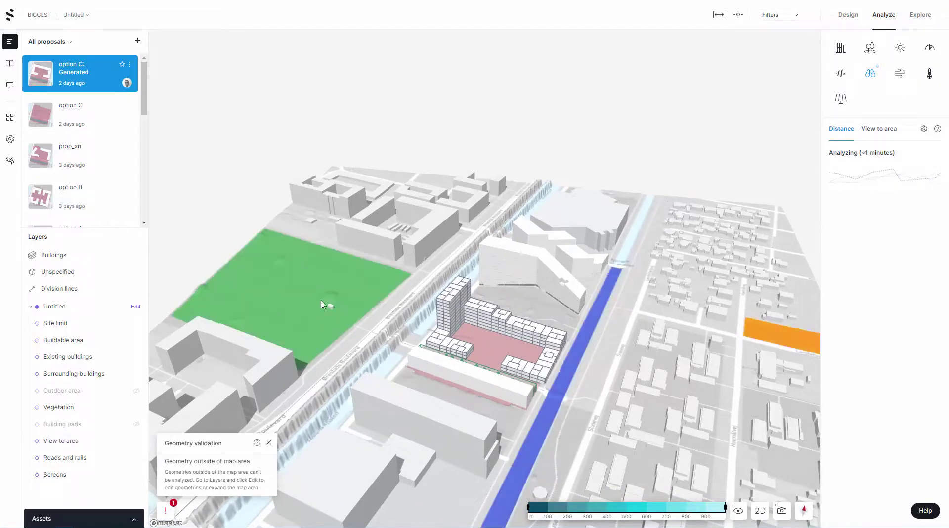
right_click_drag(651, 361, 744, 345)
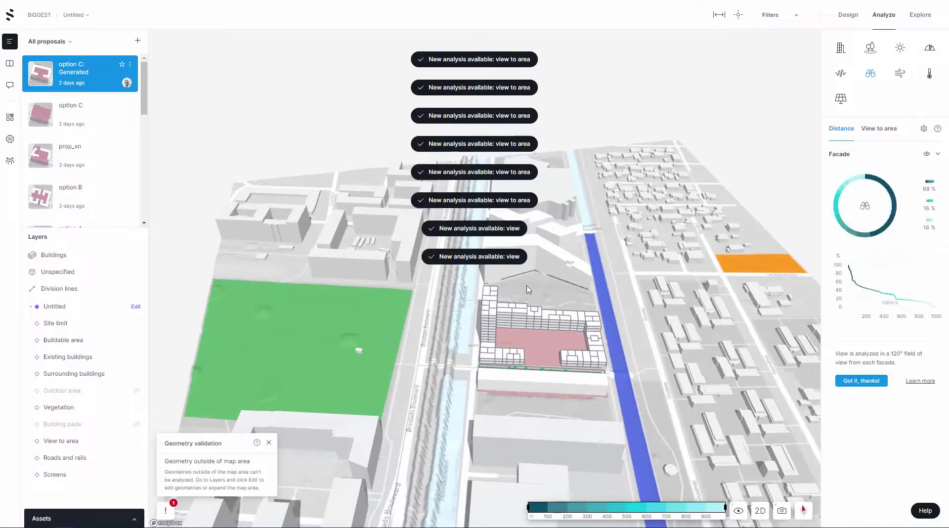
- Examine the view distance colours on the proposal's tower and its low courtyard facades
scroll(569, 328, "up", 2)
scroll(568, 329, "up", 5)
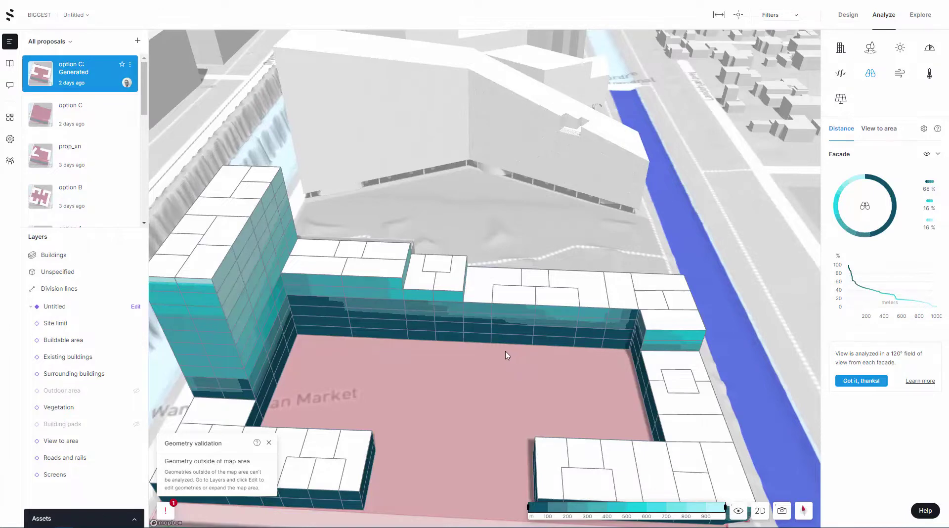
right_click_drag(505, 351, 488, 345)
right_click_drag(366, 348, 357, 346)
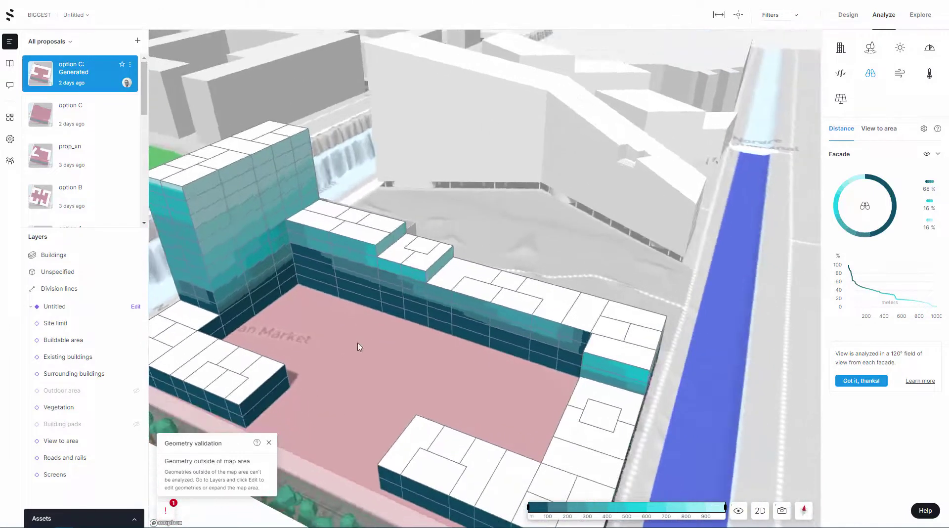
left_click_drag(358, 346, 426, 329)
scroll(372, 300, "up", 2)
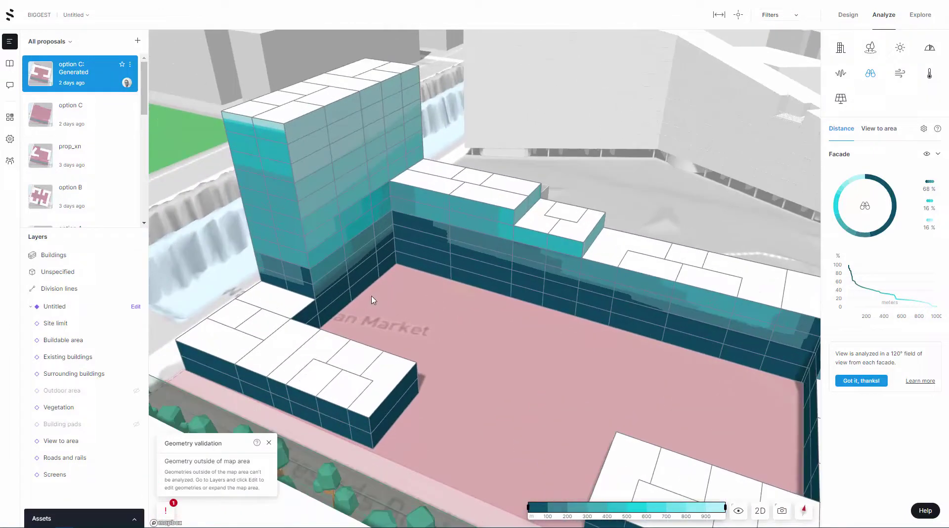
- Examine the view distance results and floor plan of the low-level unit facing the courtyard beneath the tower
left_click(345, 306)
left_click(430, 337)
left_click(344, 307)
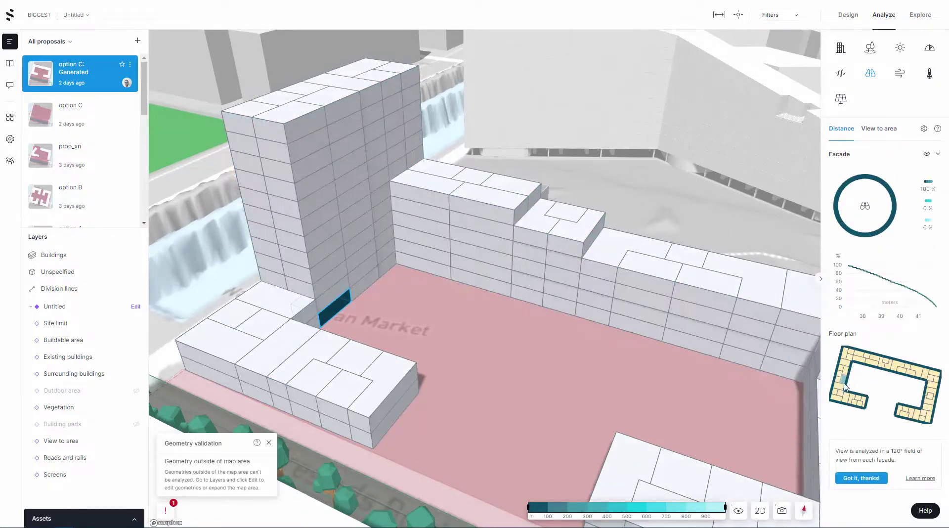
mouse_move(848, 386)
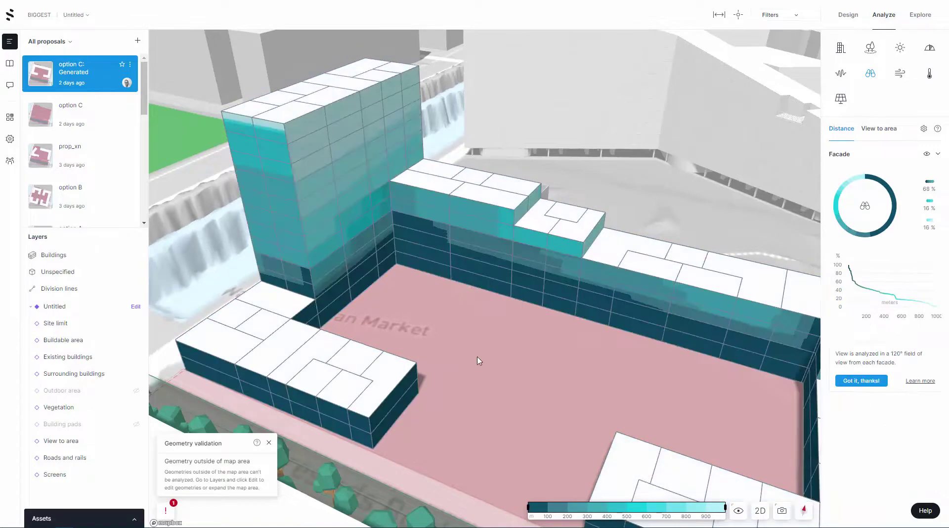
- Inspect the average view distance at the upper corner of the tower's courtyard facade
right_click_drag(521, 375, 516, 358)
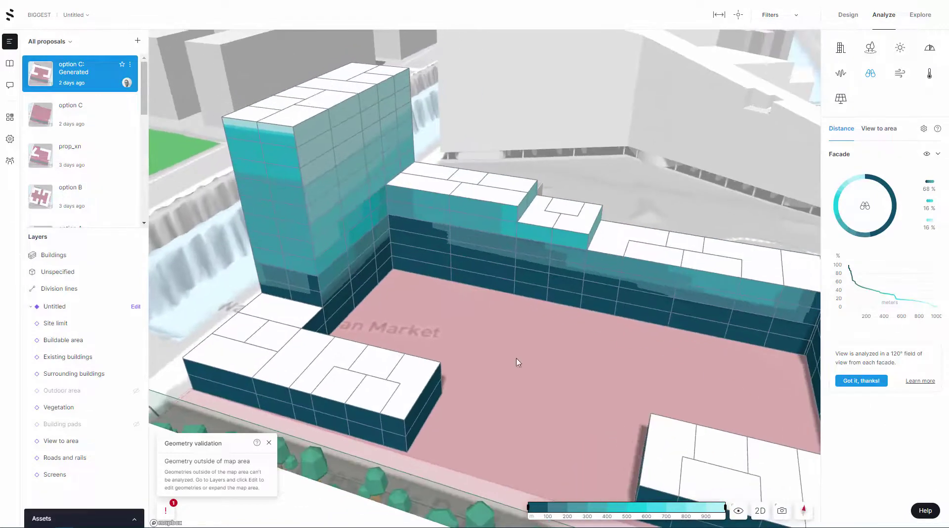
left_click(306, 130)
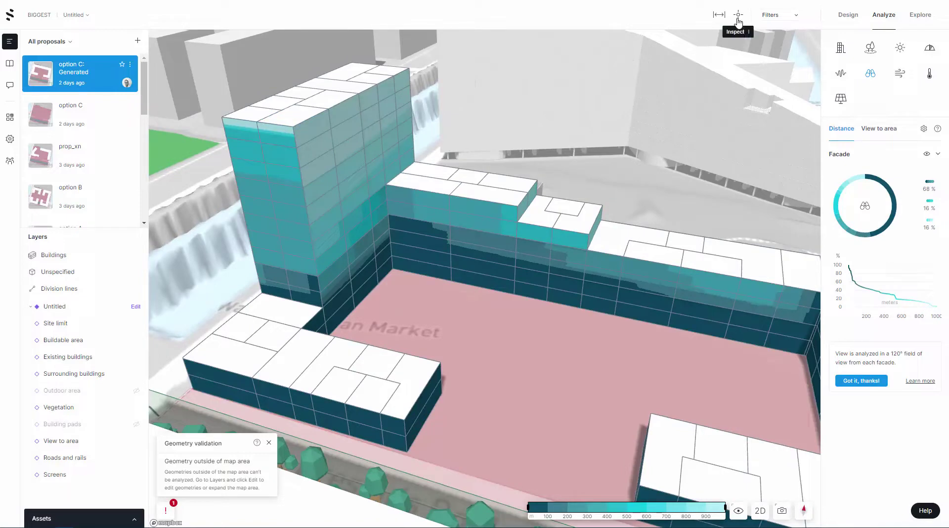
left_click(738, 16)
left_click(303, 130)
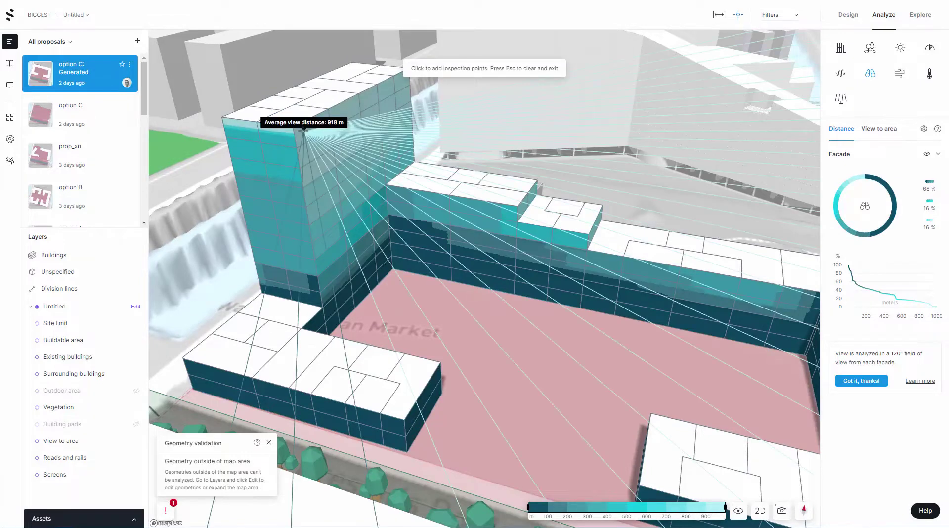
- Inspect the average view distance at several points around the tower's upper corner beside the canal-facing facade
mouse_move(345, 184)
right_mouse_down()
mouse_move(491, 173)
mouse_move(315, 173)
mouse_move(359, 175)
right_mouse_up()
left_click(424, 193)
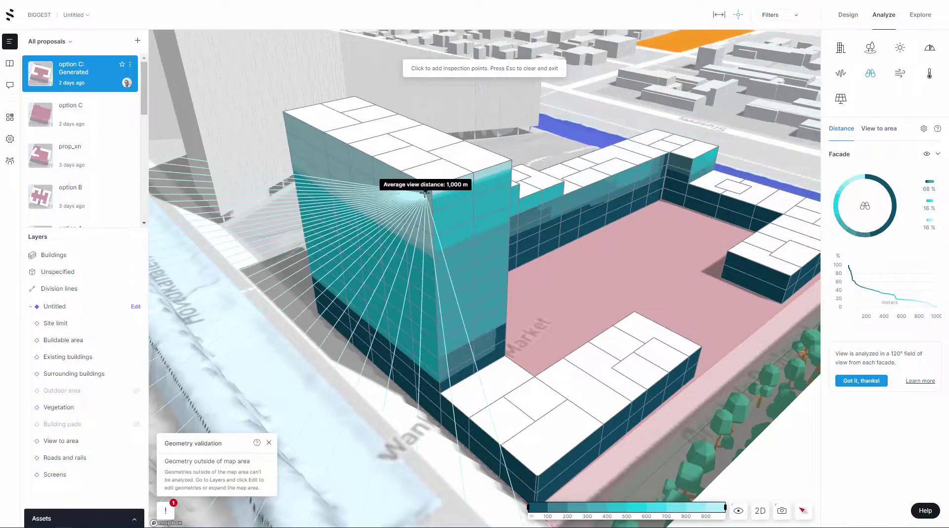
left_click(440, 198)
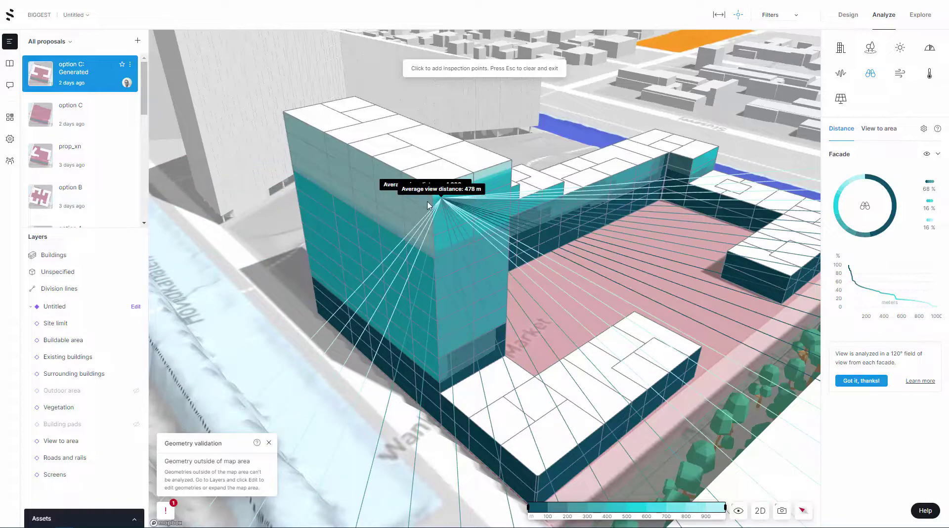
left_click(427, 200)
left_click(441, 237)
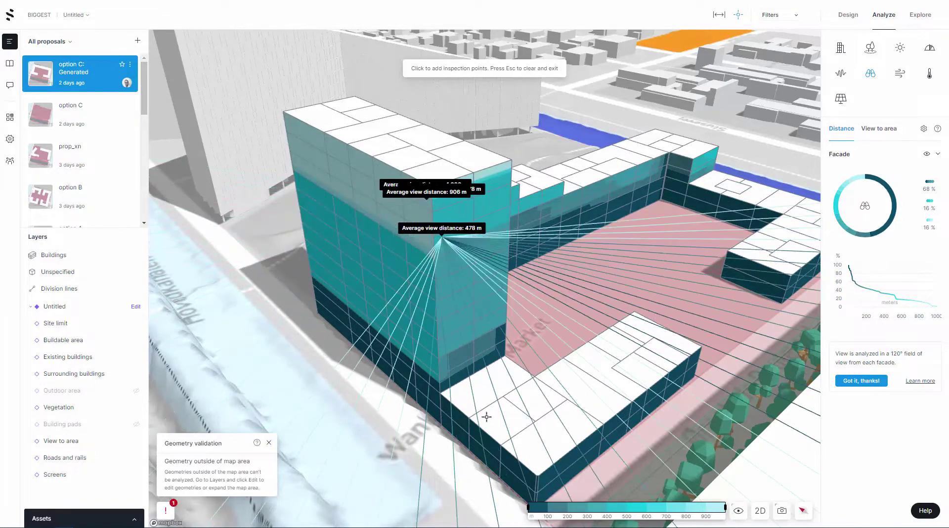
- Inspect the average view distance along the base of the long courtyard facade and at the end of the opposite low block
right_click_drag(497, 410, 392, 407)
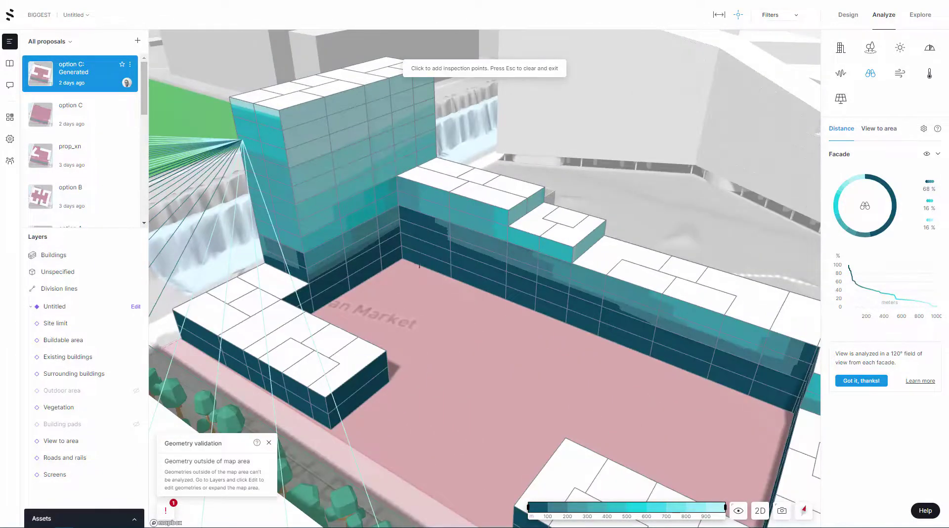
left_click(420, 264)
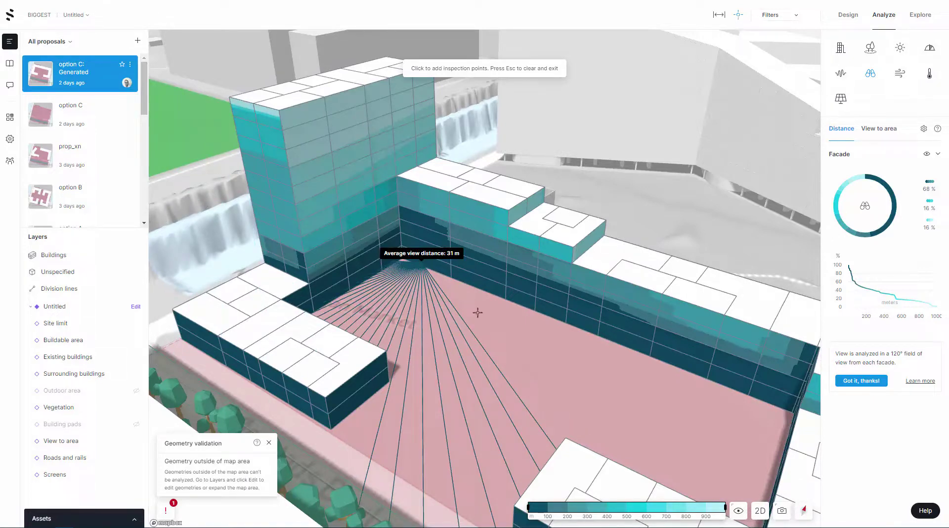
left_click(476, 278)
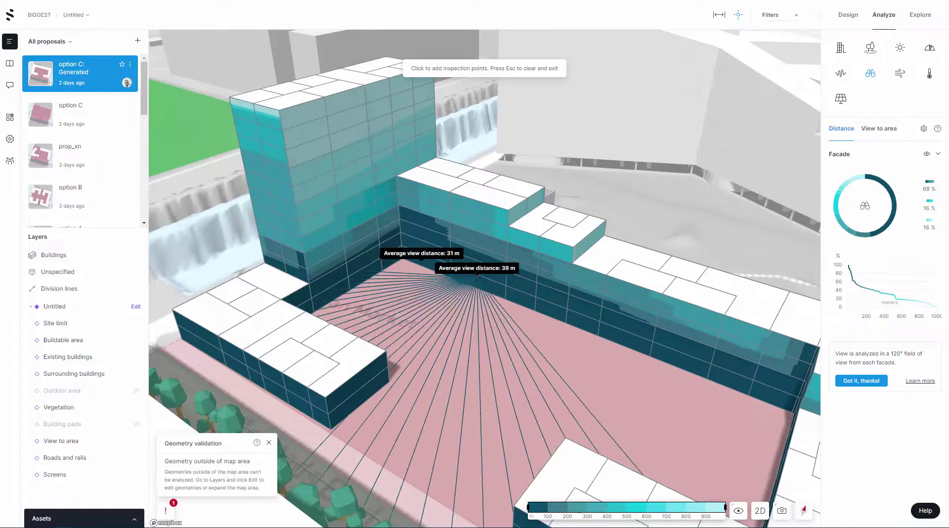
left_click(523, 298)
left_click(382, 382)
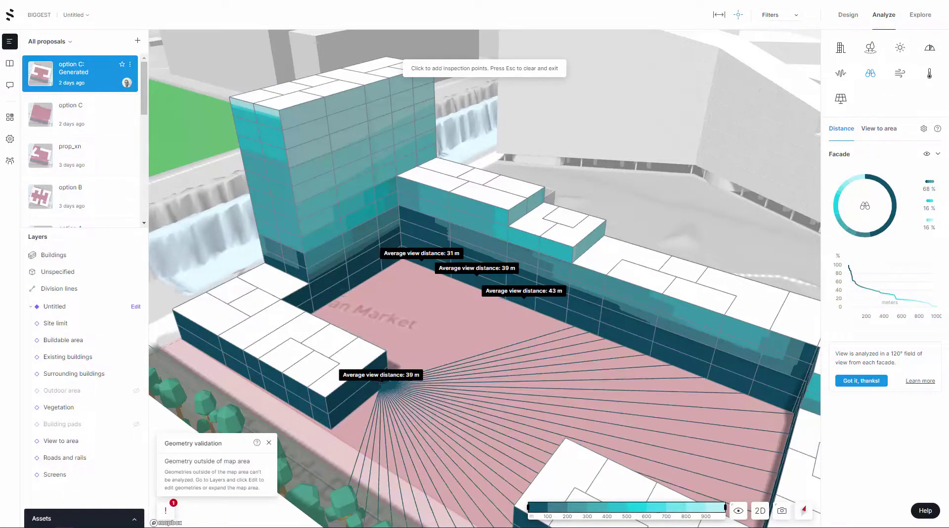
left_click(349, 416)
left_click(345, 401)
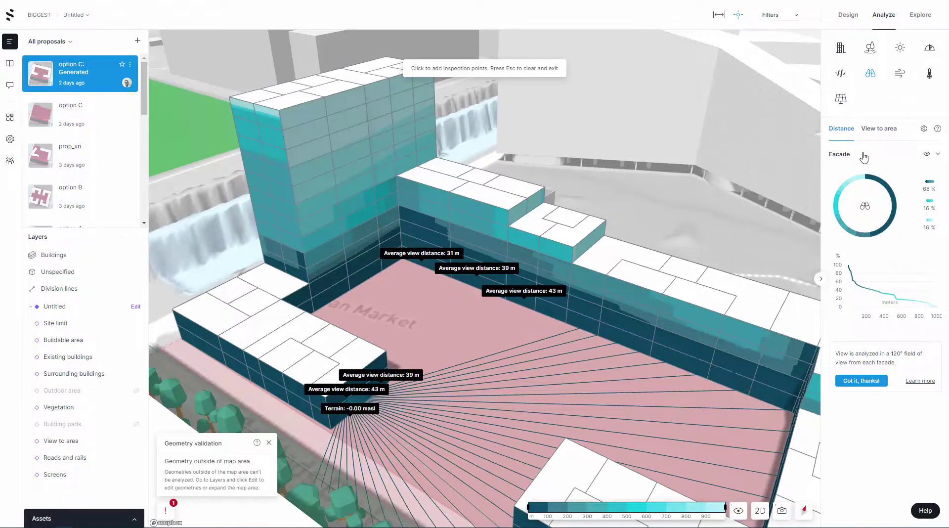
- Show the View to area results and examine which facades see Area 1, Area 2 and Area 3
left_click(873, 132)
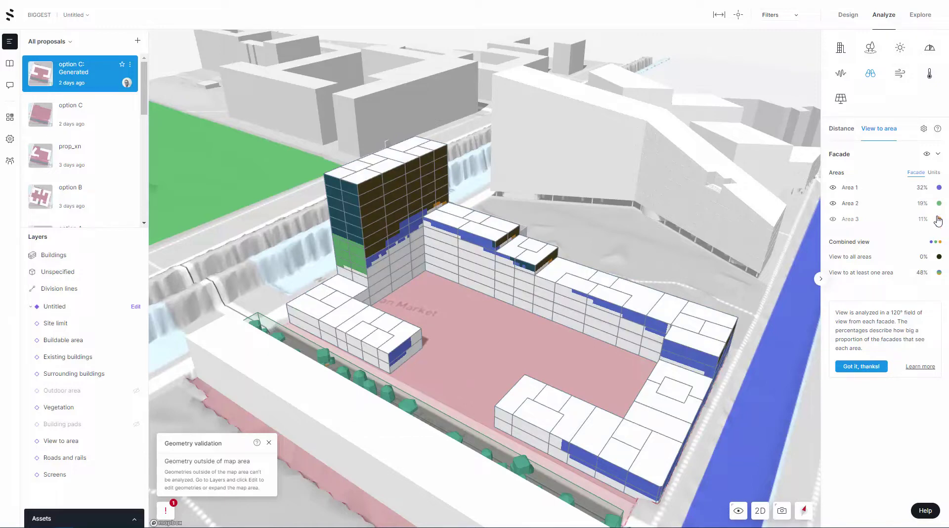
right_click_drag(645, 241, 743, 229)
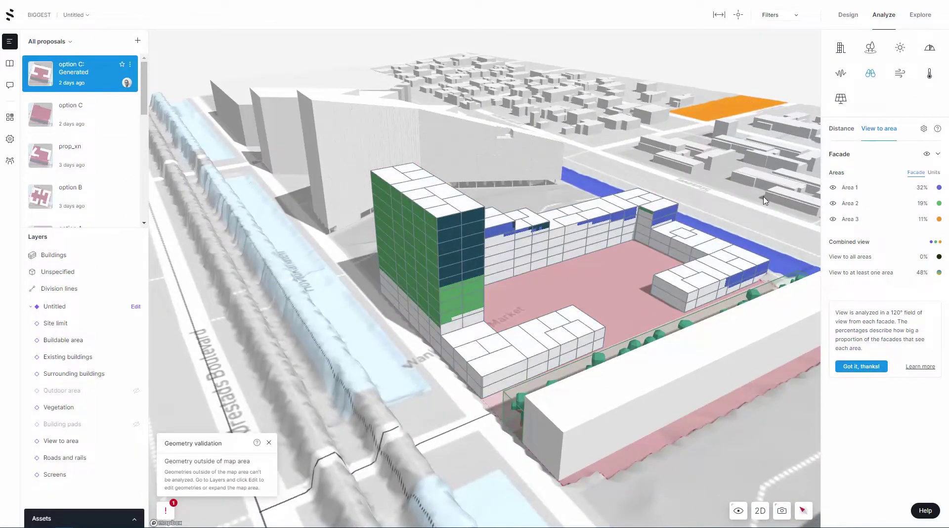
right_click_drag(765, 200, 697, 207)
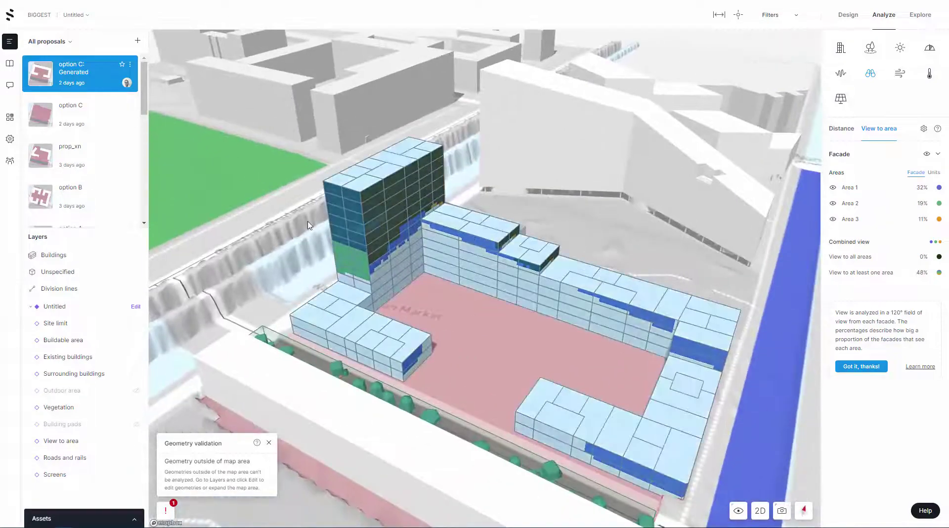
- Examine the View to area colours on the tower's facades and the results for a top-floor unit in the adjoining low block
scroll(334, 231, "up", 5)
right_click_drag(440, 350, 540, 336)
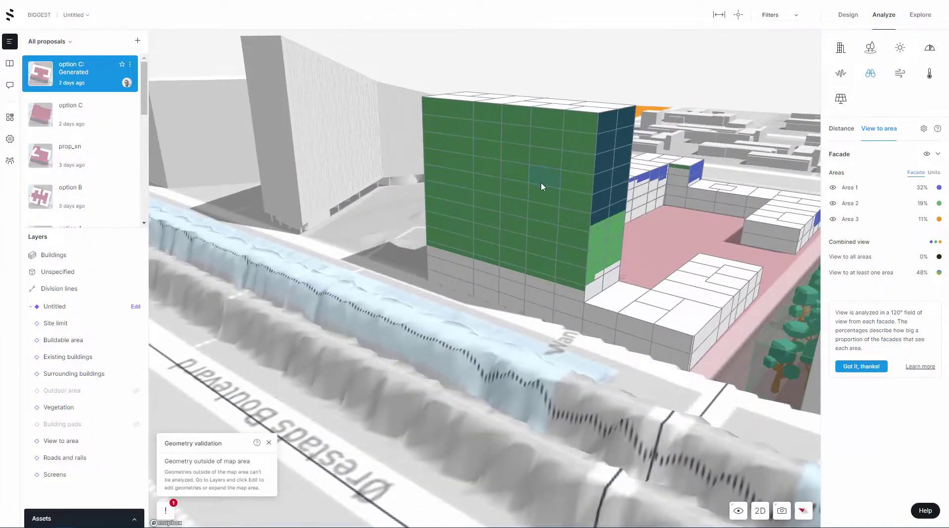
right_click_drag(542, 187, 414, 205)
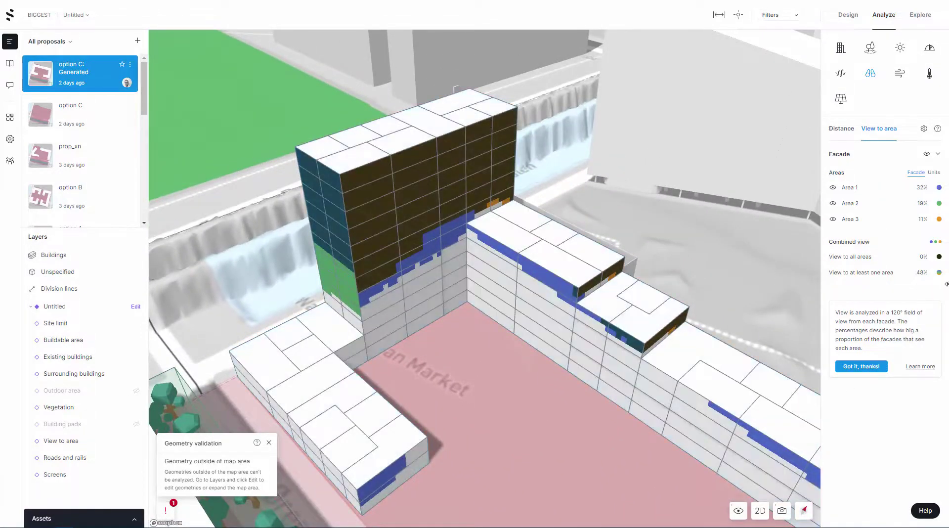
left_click(556, 283)
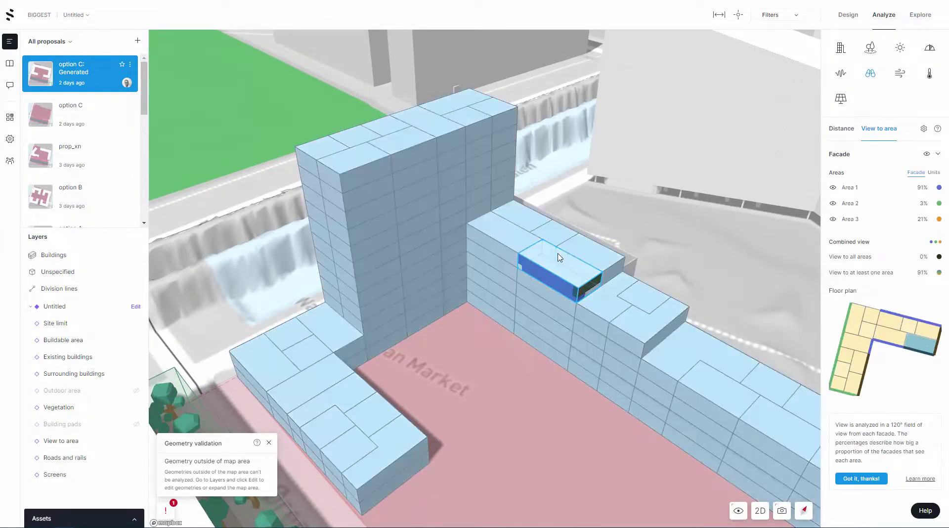
left_click(538, 398)
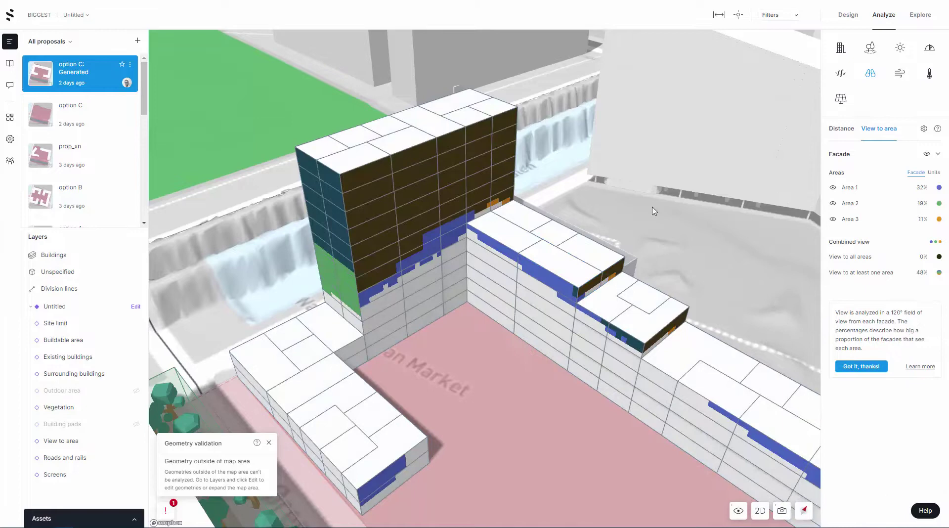
- Trace the sight lines from the upper part of the tower's courtyard facade and from its corner, and examine which areas they reach
left_click(739, 16)
left_click(425, 154)
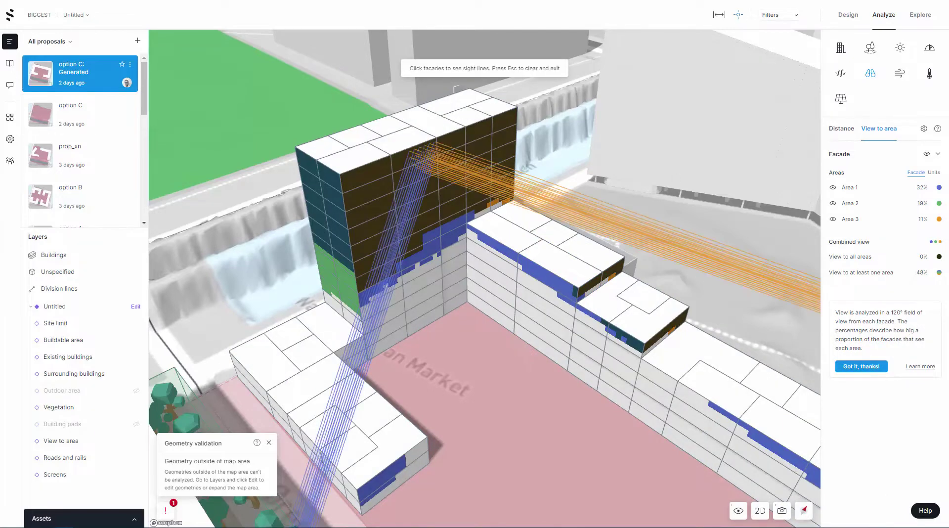
left_click(367, 176)
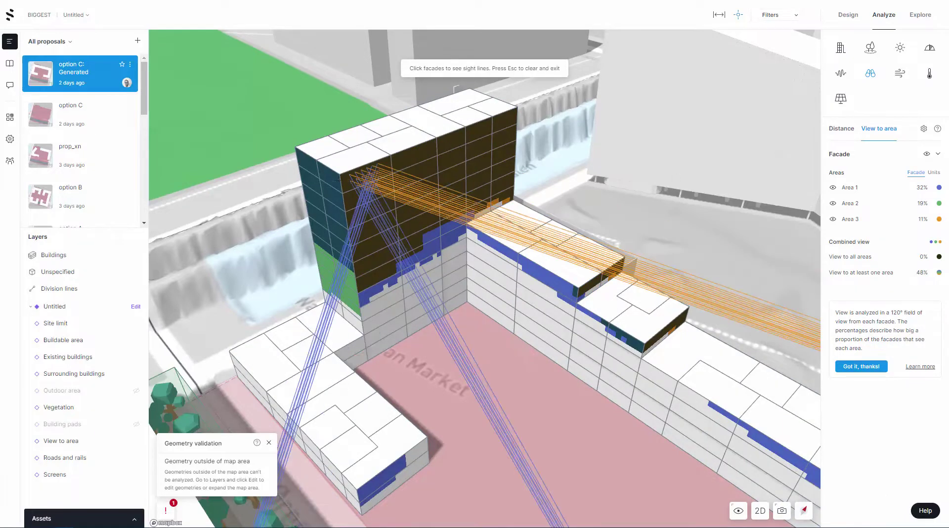
left_click(347, 179)
right_click_drag(376, 255, 397, 255)
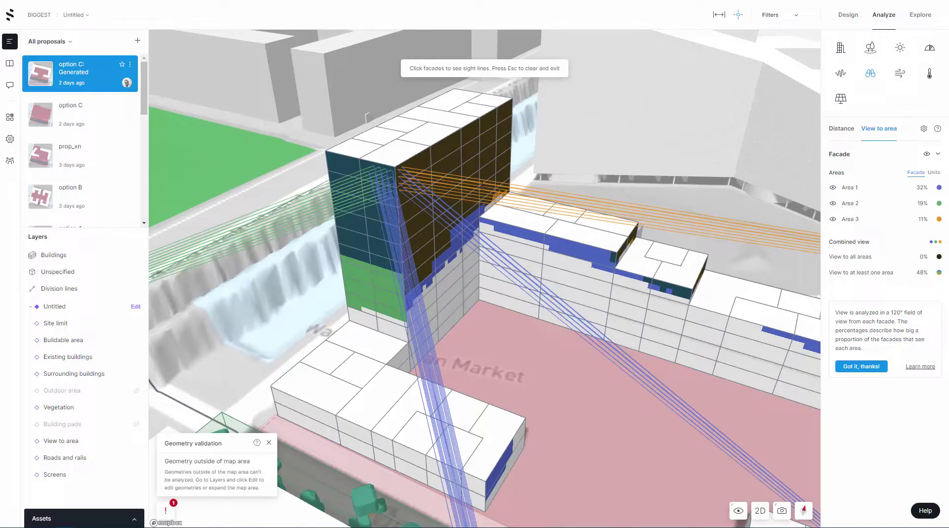
right_click_drag(452, 288, 437, 301)
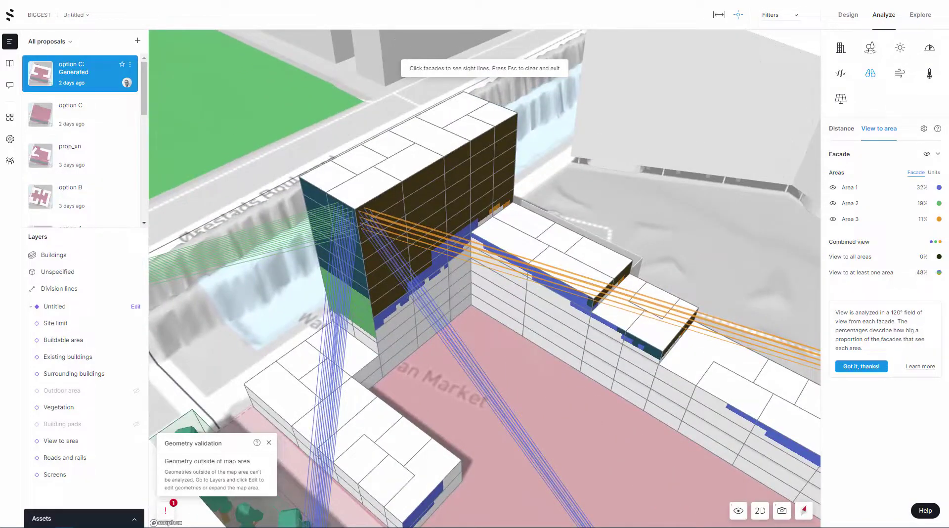
right_click_drag(382, 311, 412, 283)
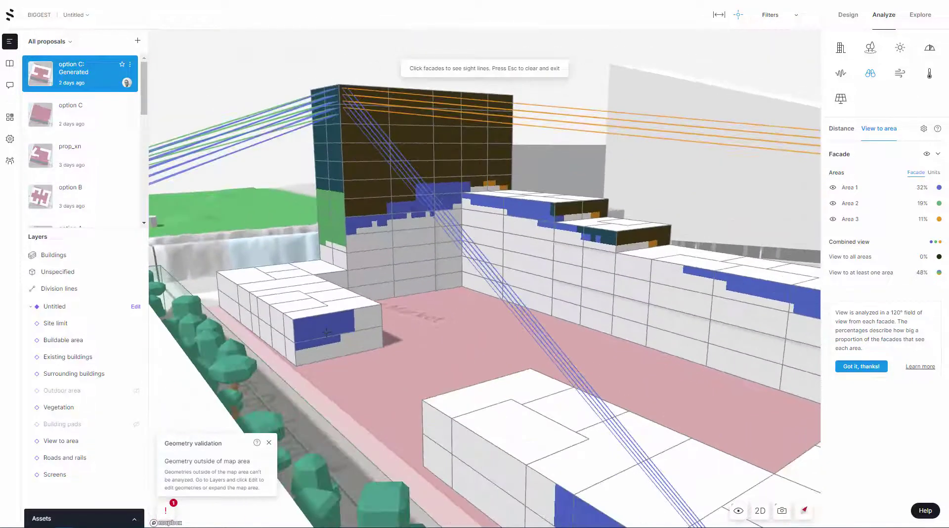
- Trace the sight lines from the blue end facade of the low block and check the uncoloured facades around the courtyard
left_click(326, 332)
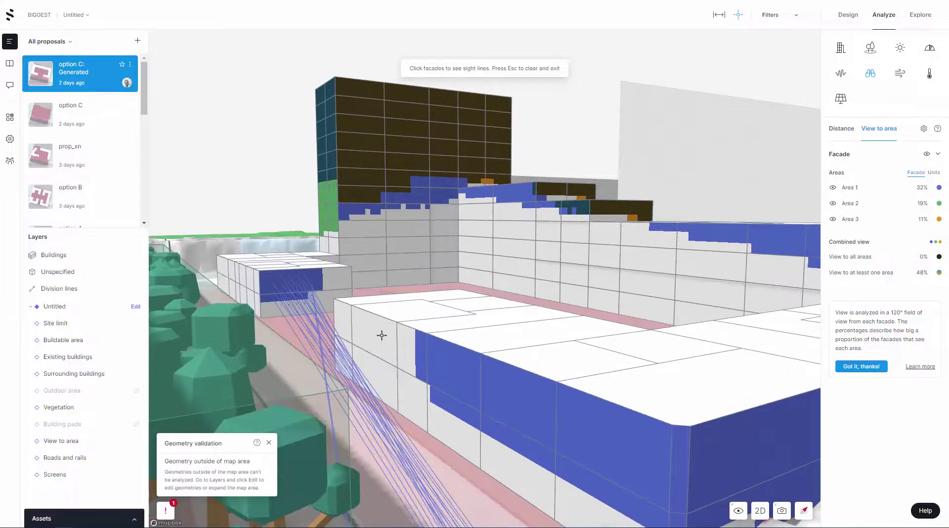
scroll(372, 360, "down", 5)
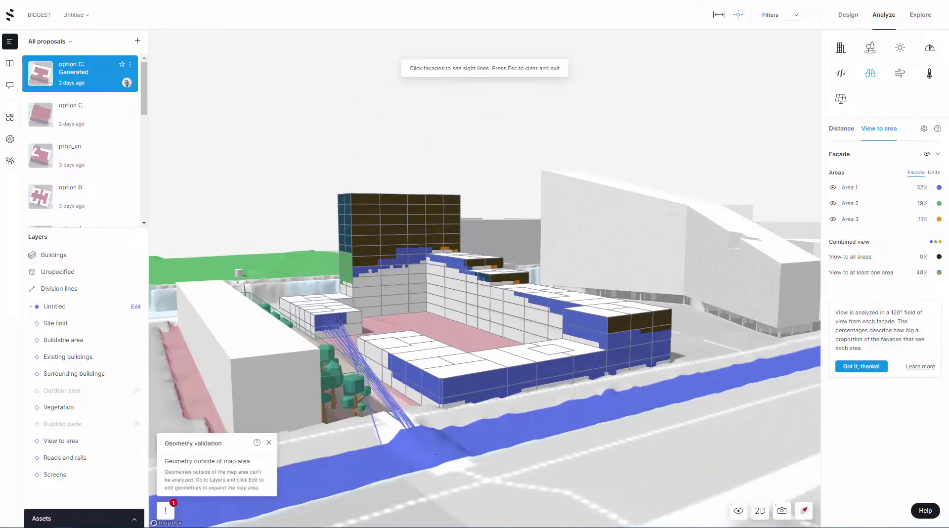
scroll(340, 320, "up", 3)
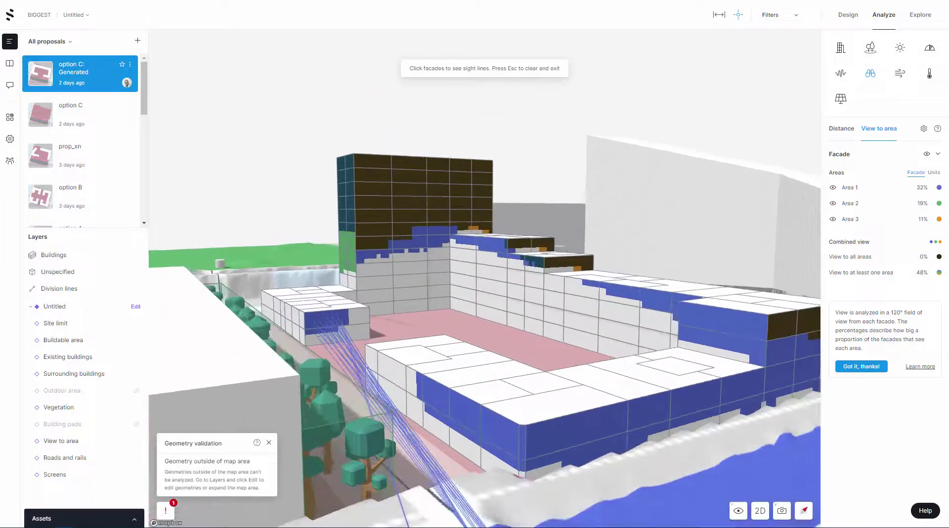
left_click(360, 313)
left_click(383, 307)
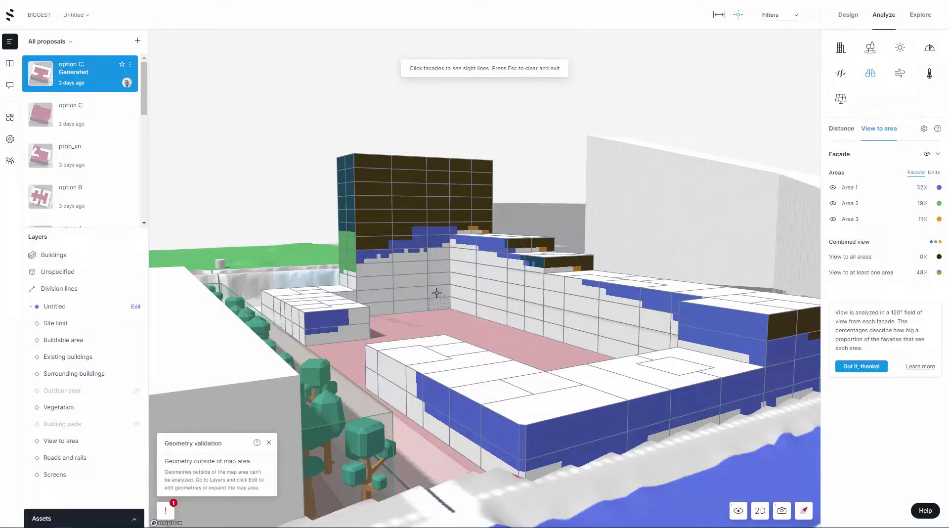
scroll(532, 285, "down", 3)
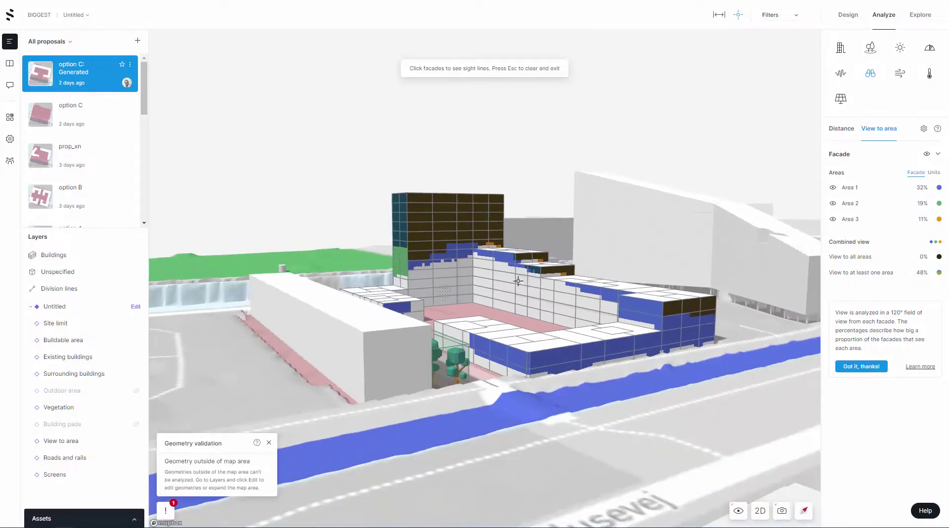
right_click_drag(514, 279, 556, 307)
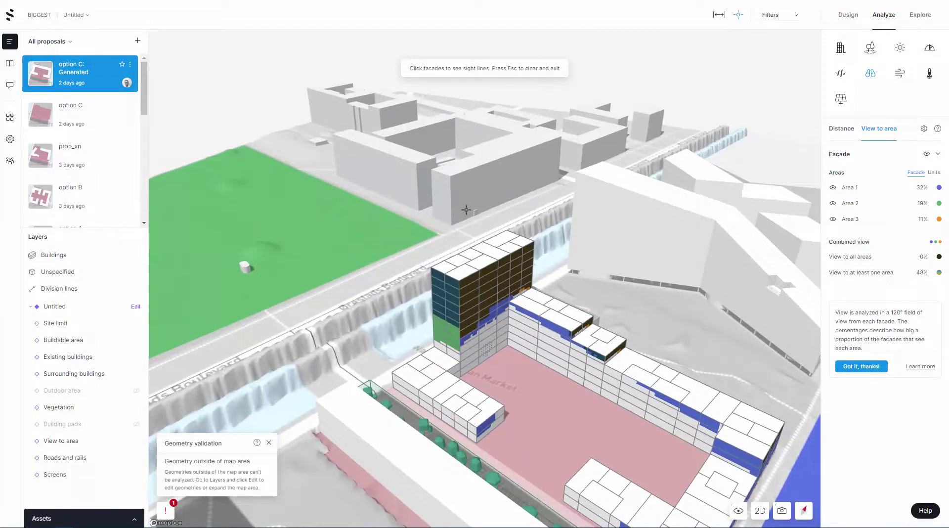
scroll(466, 209, "down", 3)
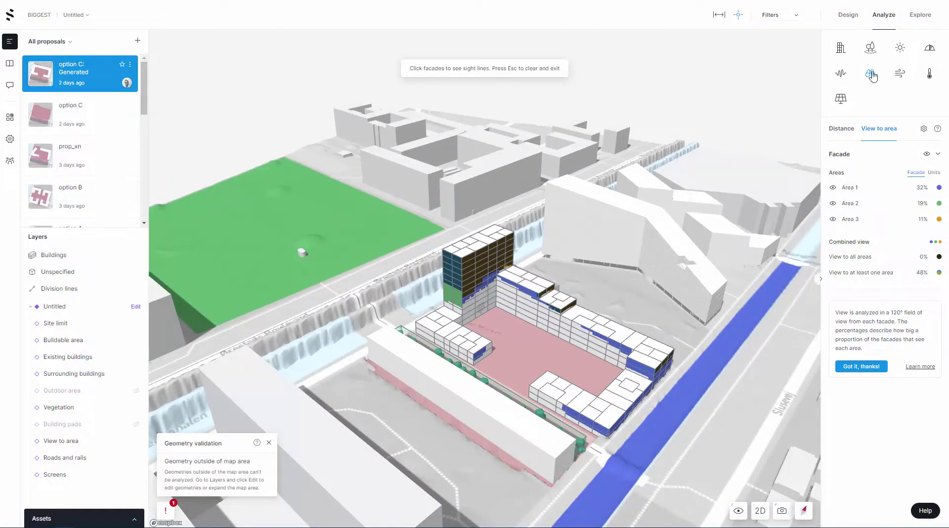
- Show the daylight VSC results with View analytics and isolate a unit on the long block's courtyard side
left_click(927, 51)
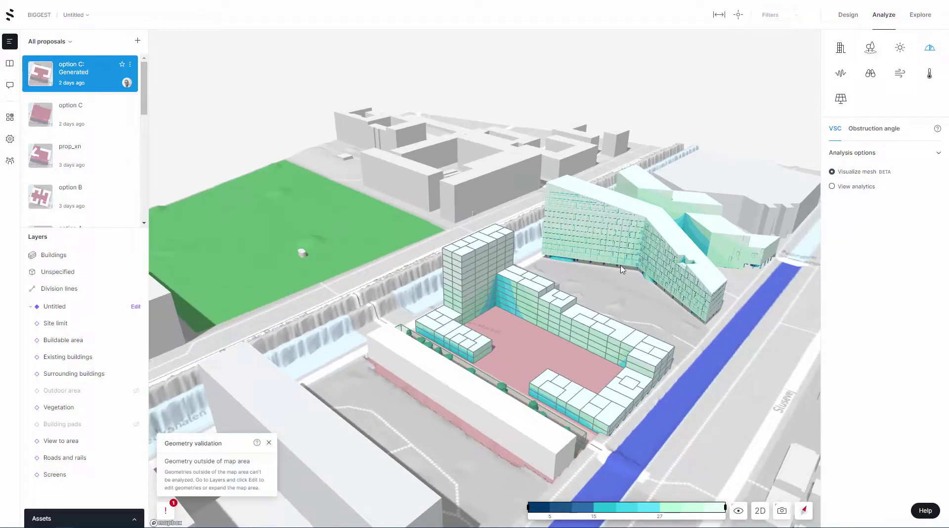
left_click(857, 187)
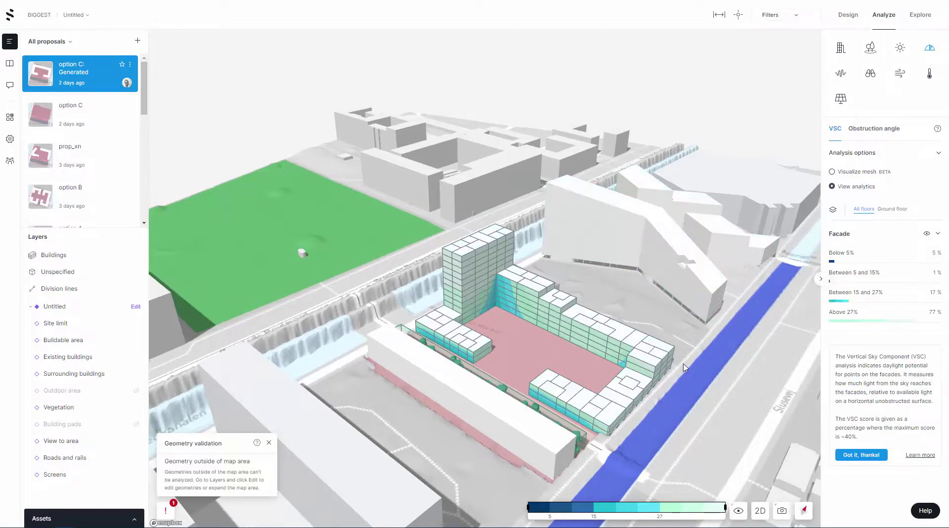
left_click(608, 357)
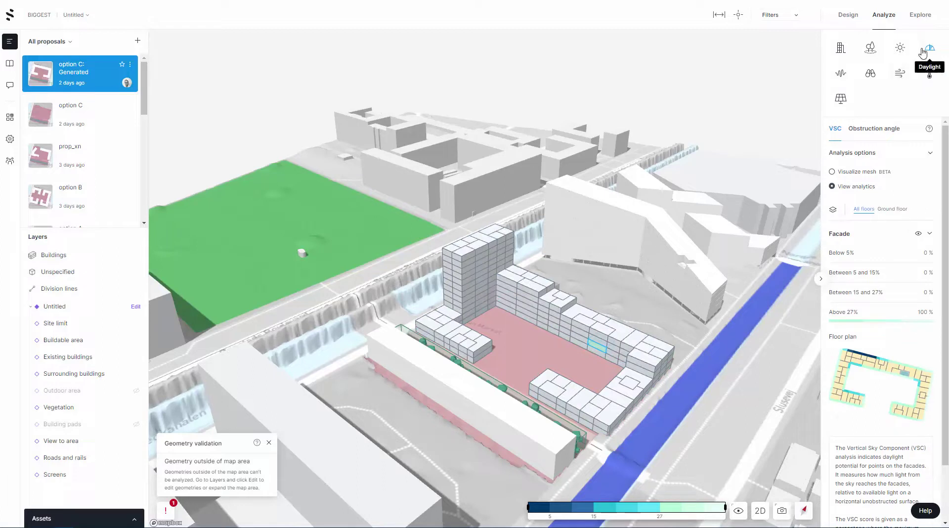
- Review the View to area and Distance results for the selected courtyard unit, ending on View to area
left_click(871, 74)
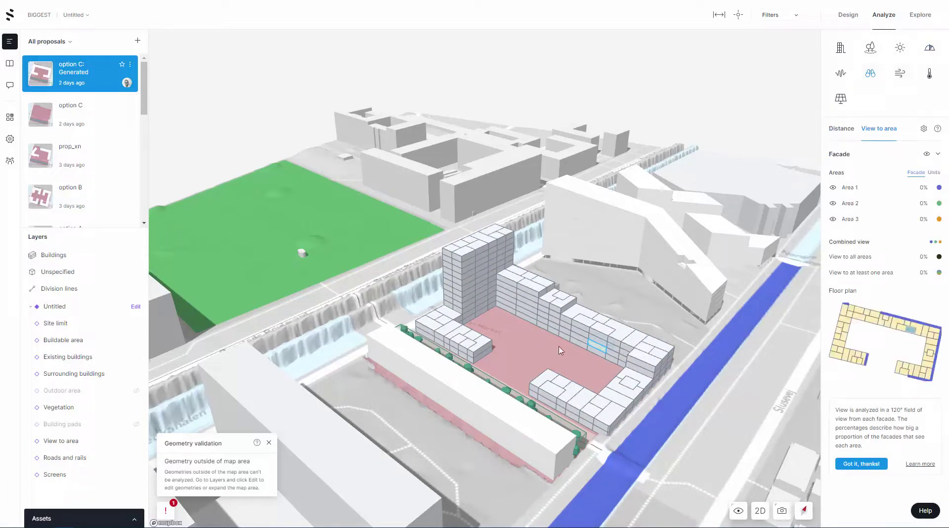
right_click_drag(329, 263, 365, 267)
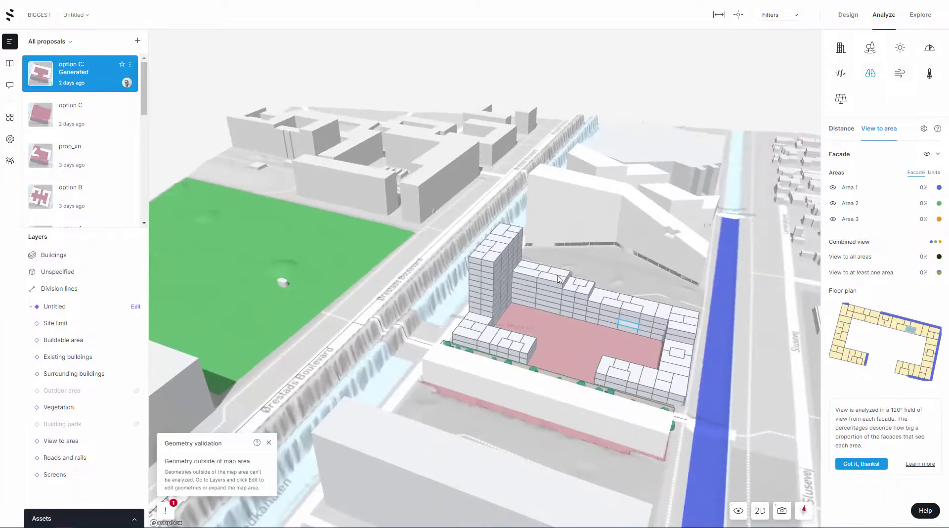
left_click(842, 129)
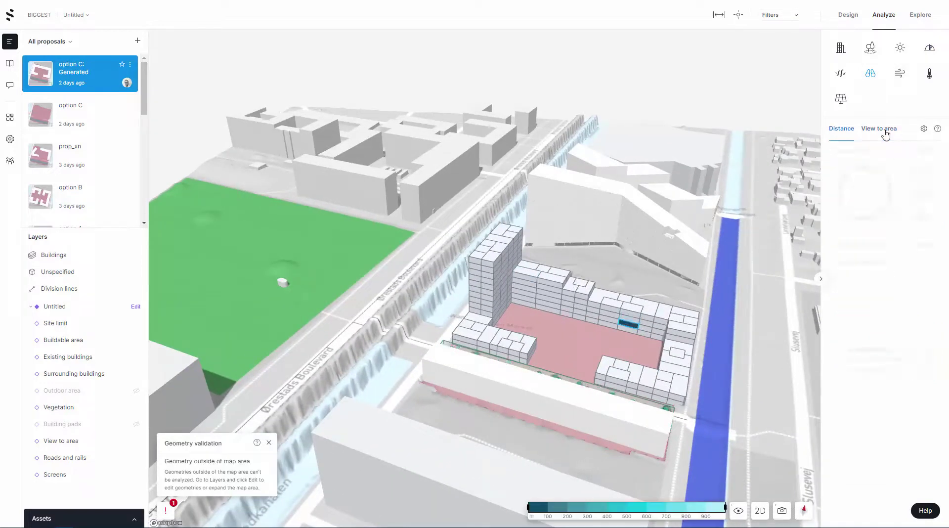
left_click(883, 130)
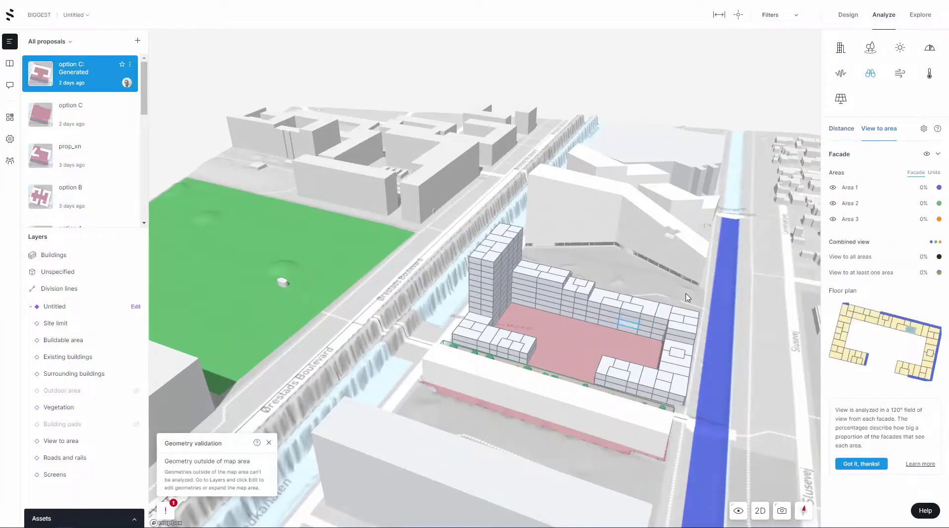
scroll(687, 297, "down", 2)
right_click_drag(633, 286, 568, 257)
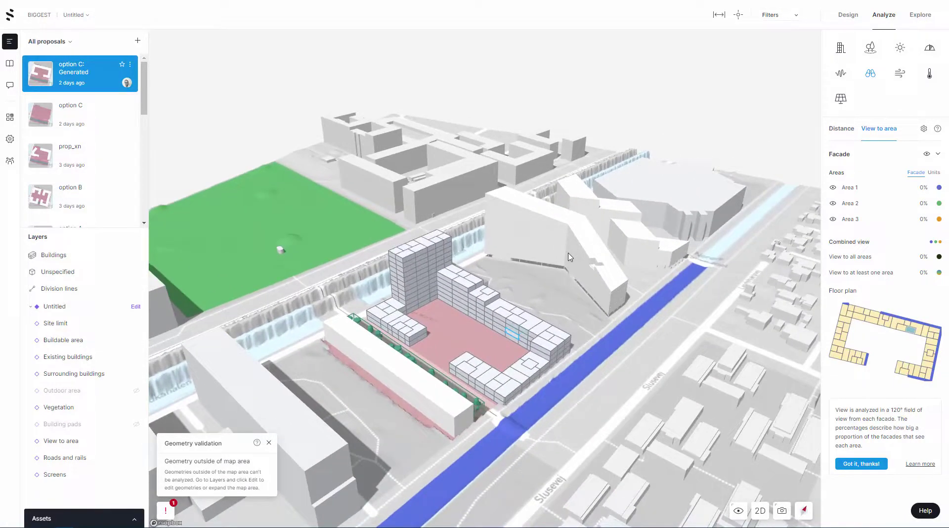